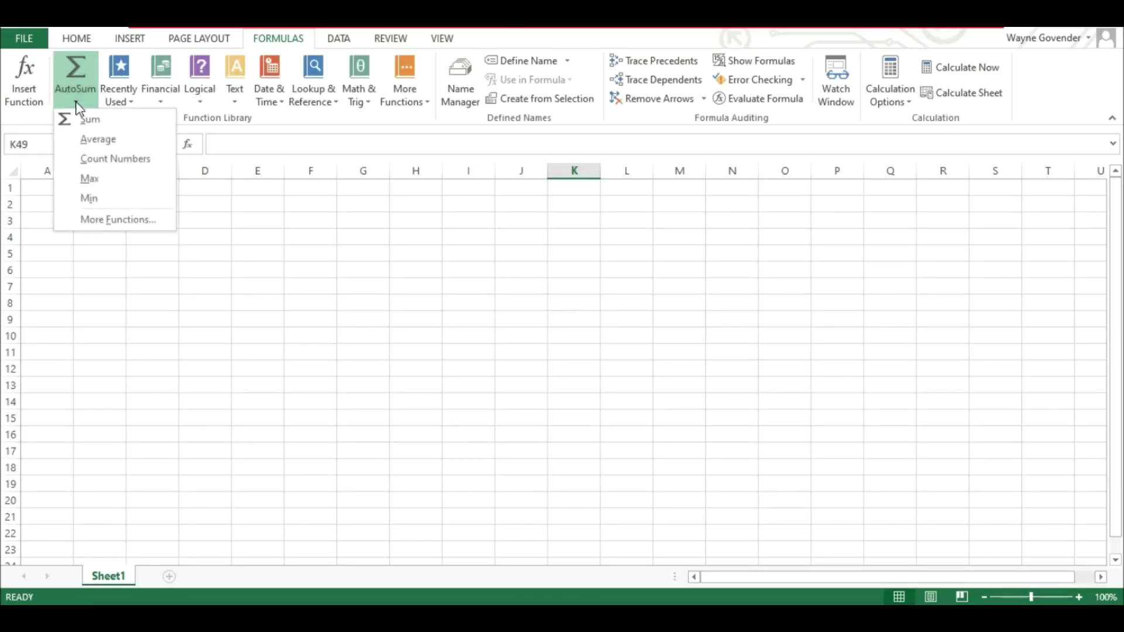
Step: Browse Excel's full Insert Function list from AutoSum > More Functions and cancel without inserting
left_click(88, 222)
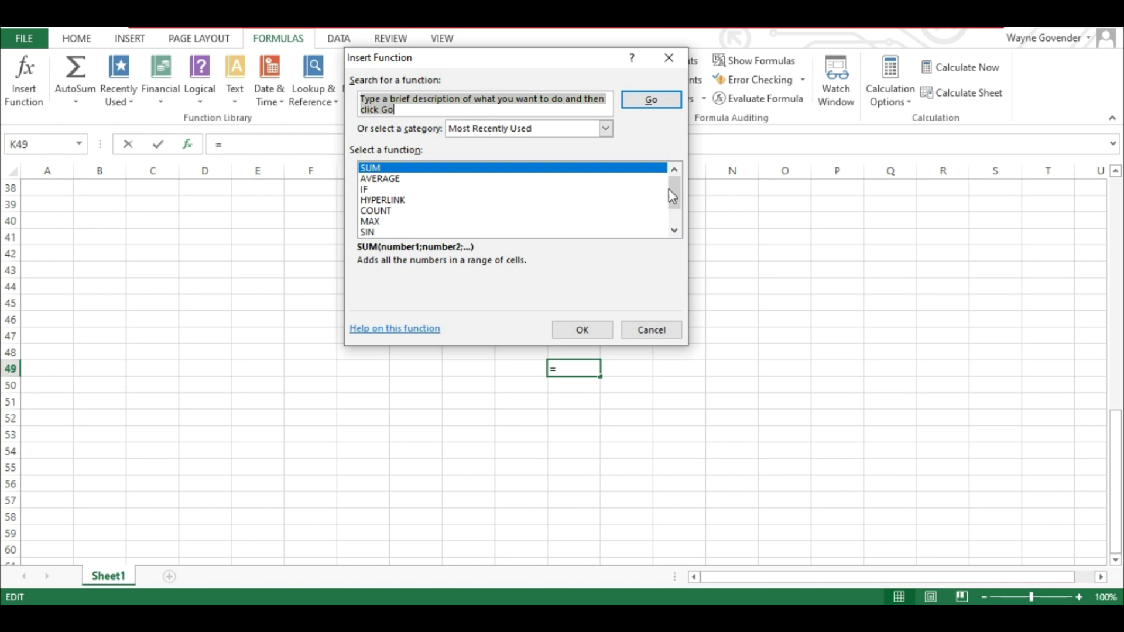
scroll(673, 199, "down", 1)
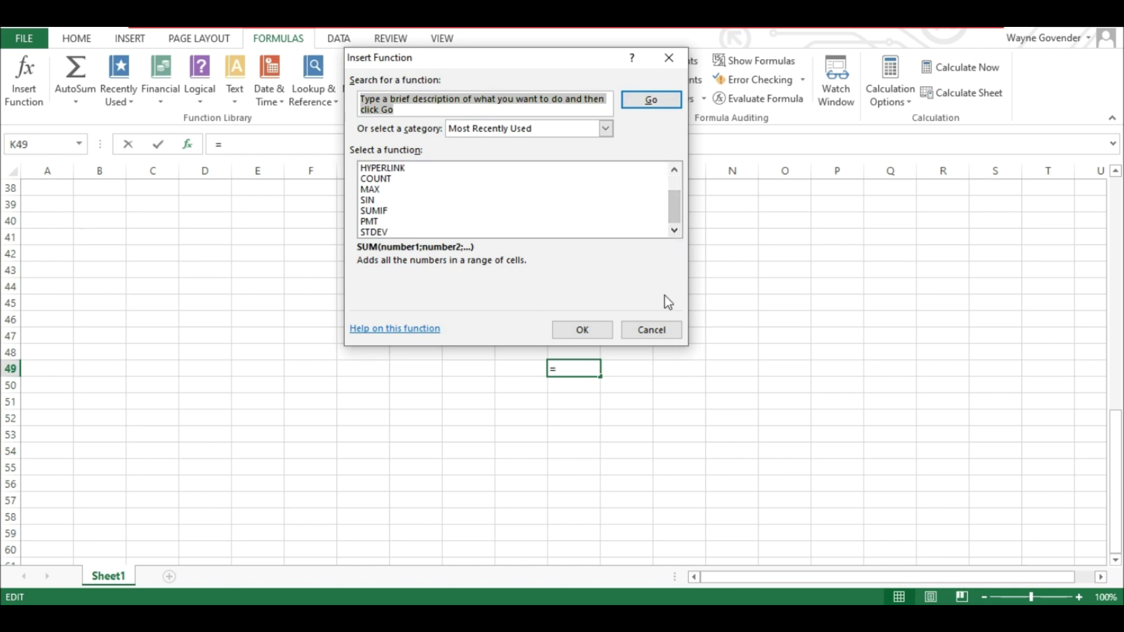
left_click(669, 329)
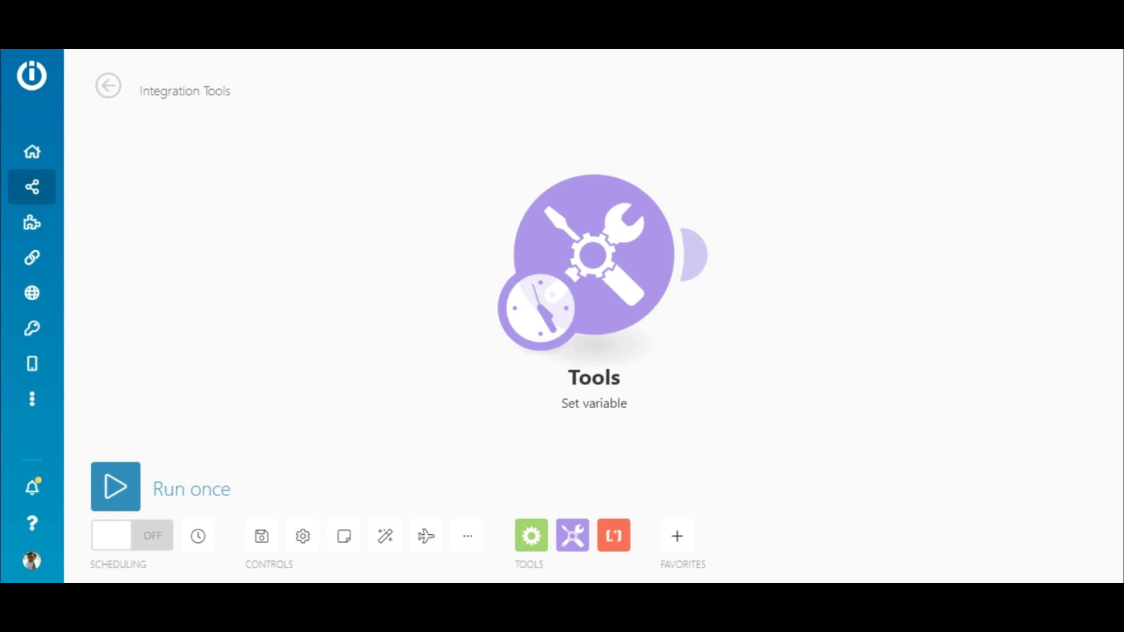
Step: Open the Tools Set variable module and show the general functions for its Variable value
left_click(605, 266)
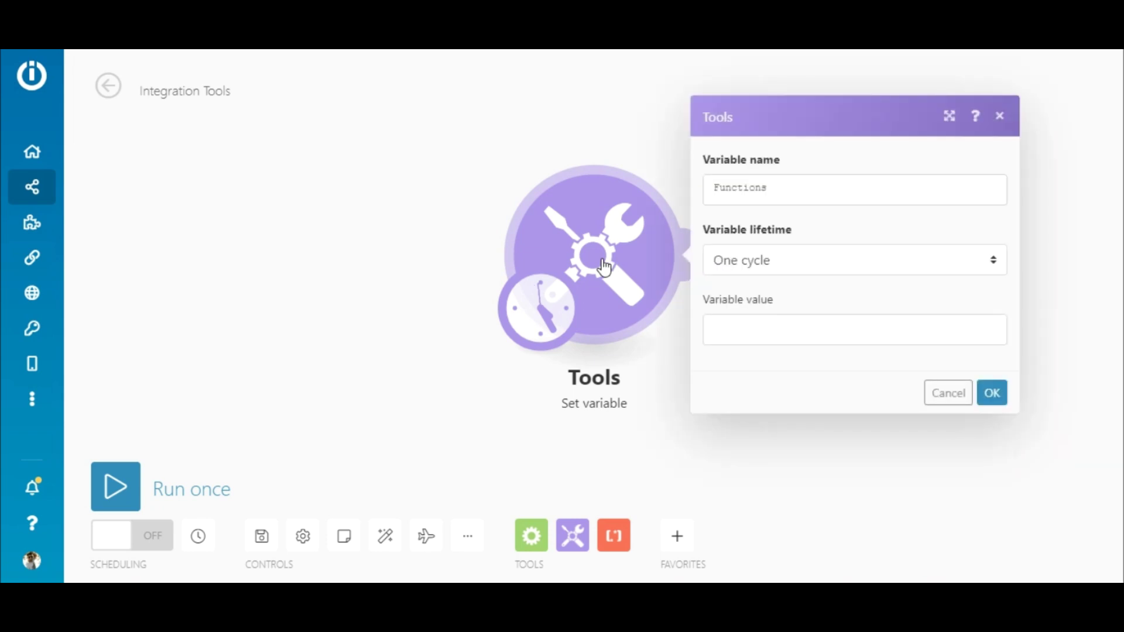
left_click(836, 331)
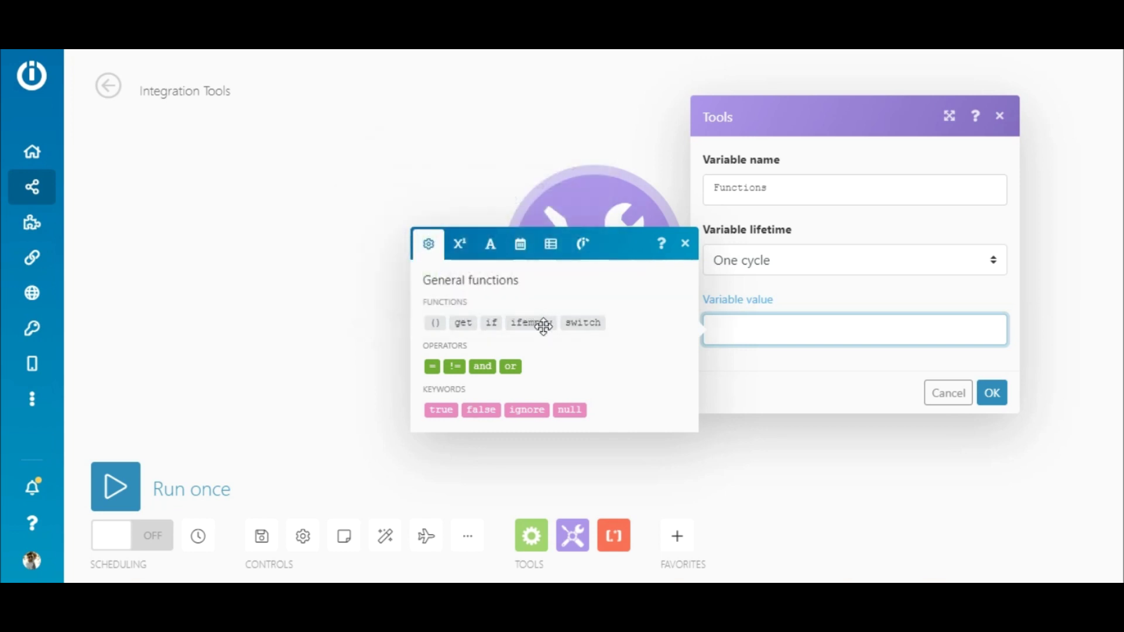
mouse_move(536, 323)
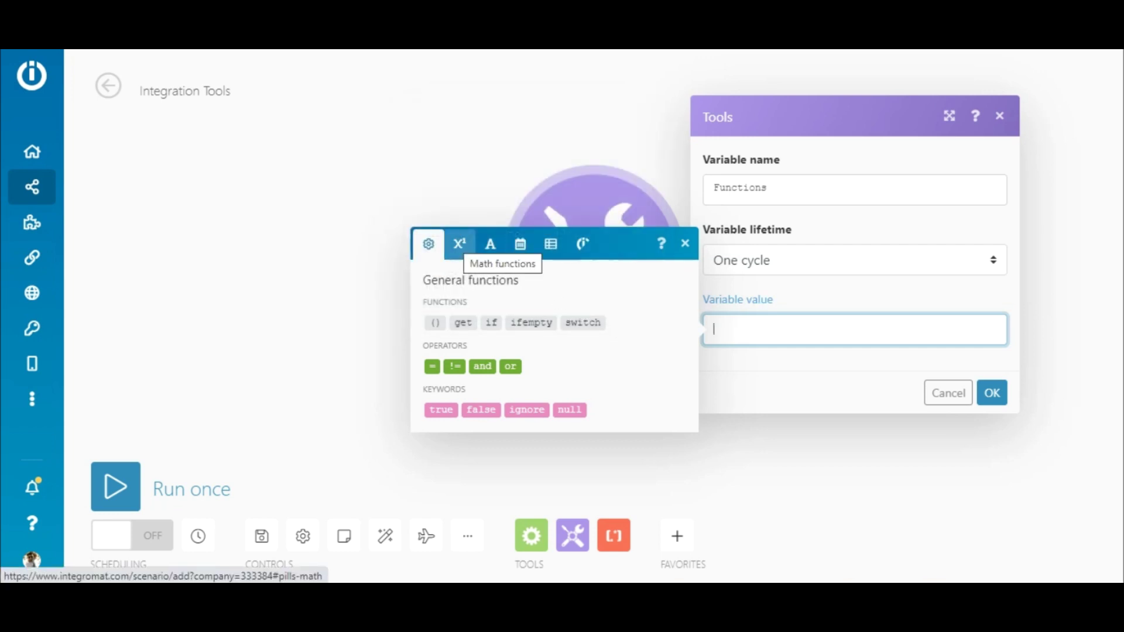
Step: Look over math functions such as ceil and round, then the text and binary functions
left_click(460, 243)
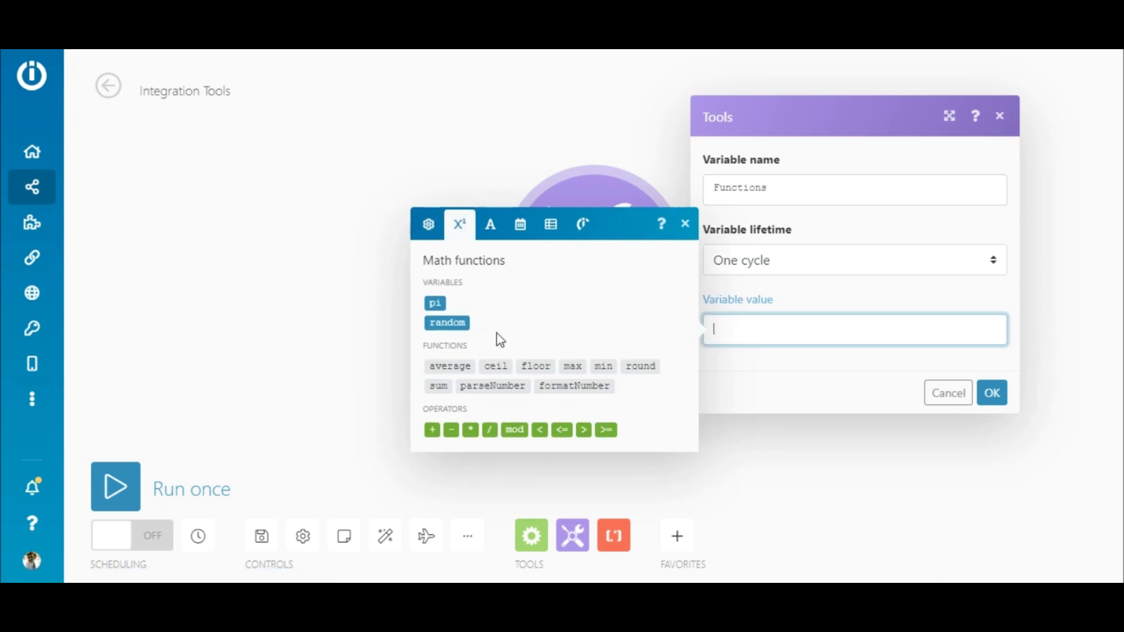
mouse_move(497, 366)
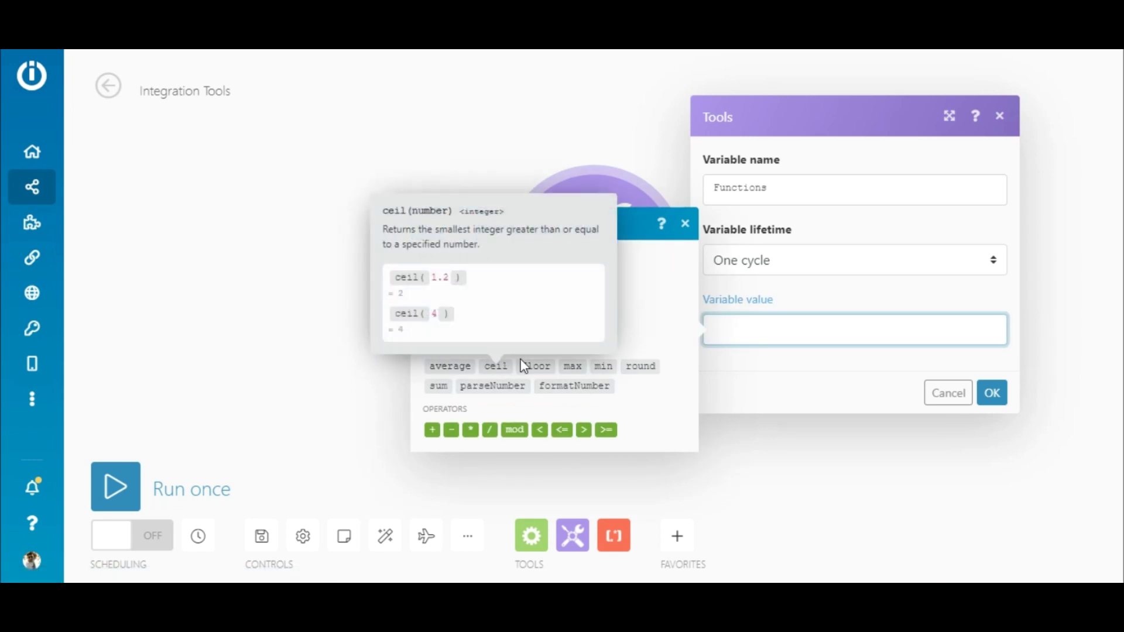
mouse_move(640, 367)
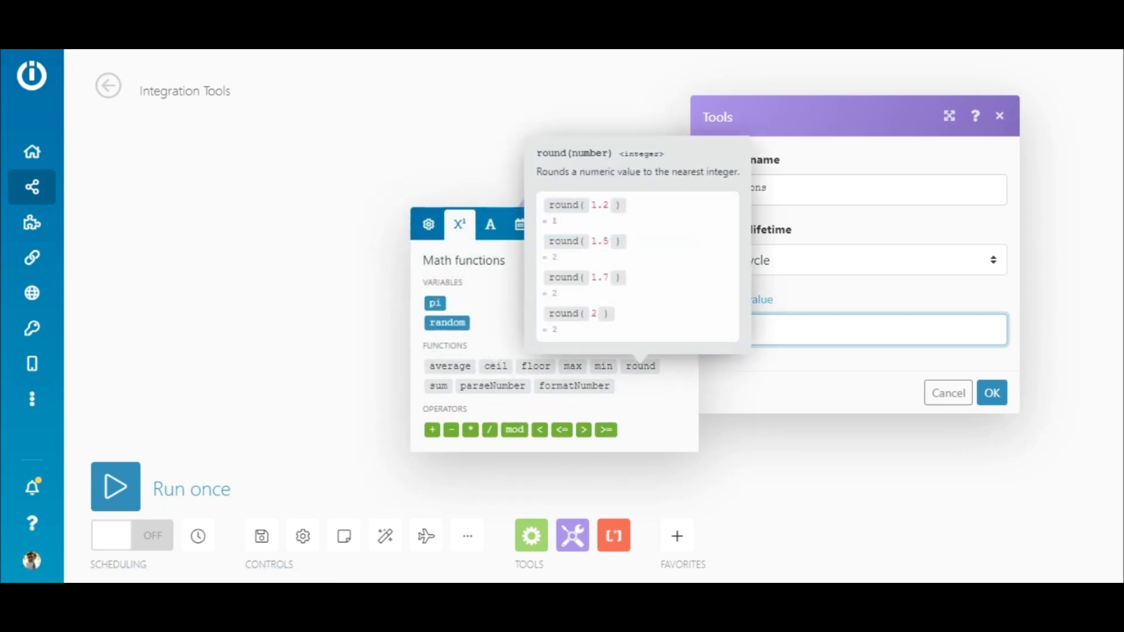
left_click(462, 243)
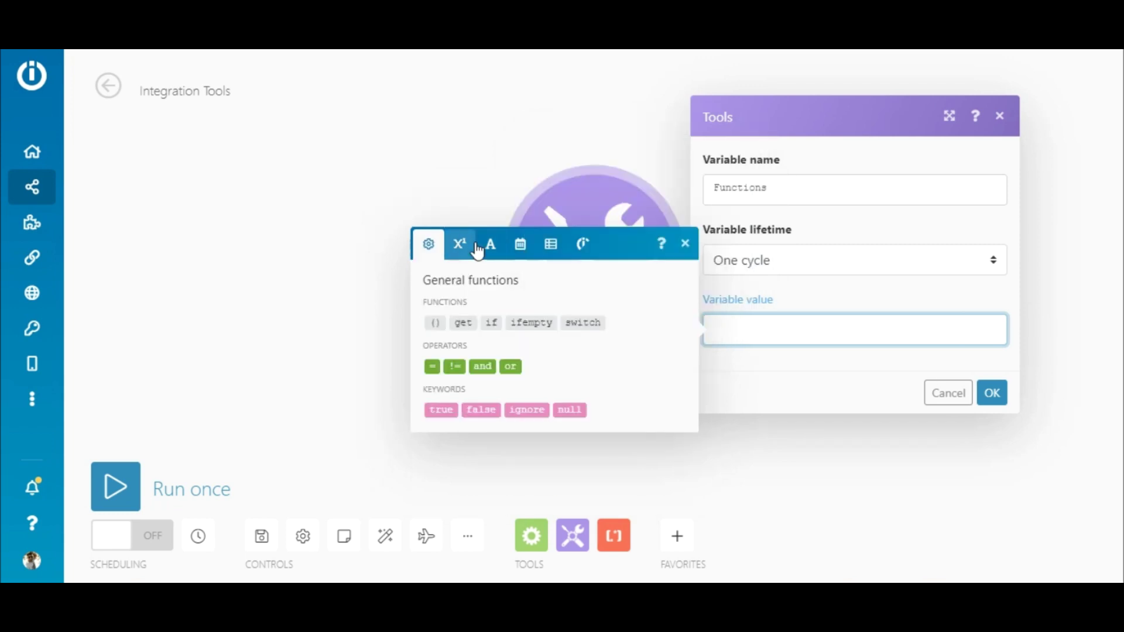
left_click(489, 245)
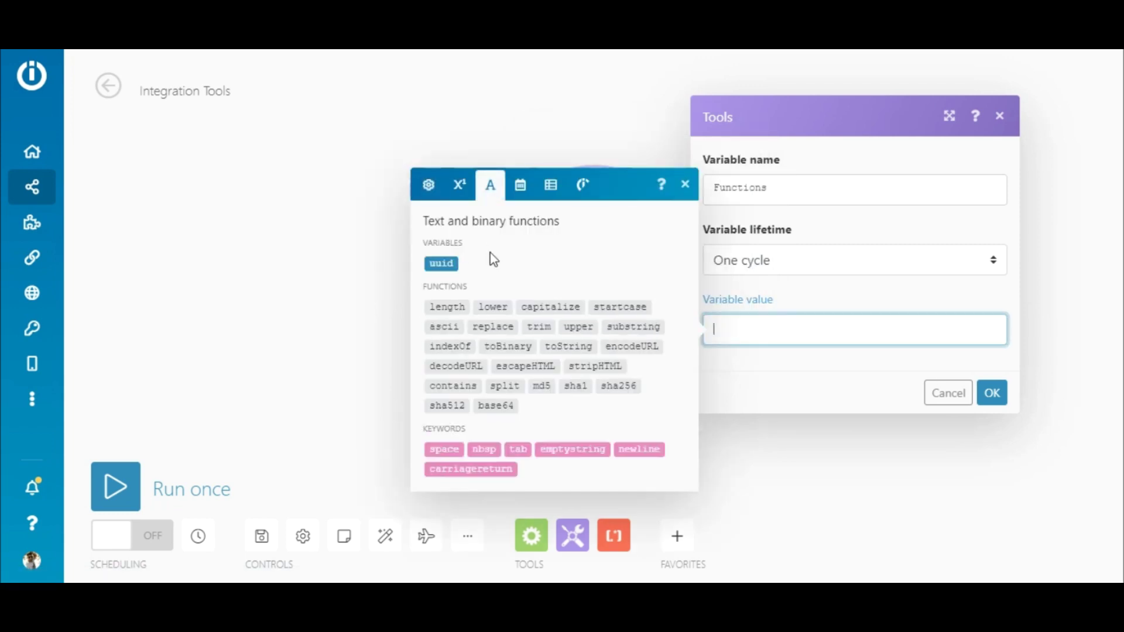
mouse_move(496, 328)
mouse_move(607, 365)
Step: Review date and time functions like formatDate and timestamp, then the array functions
left_click(519, 192)
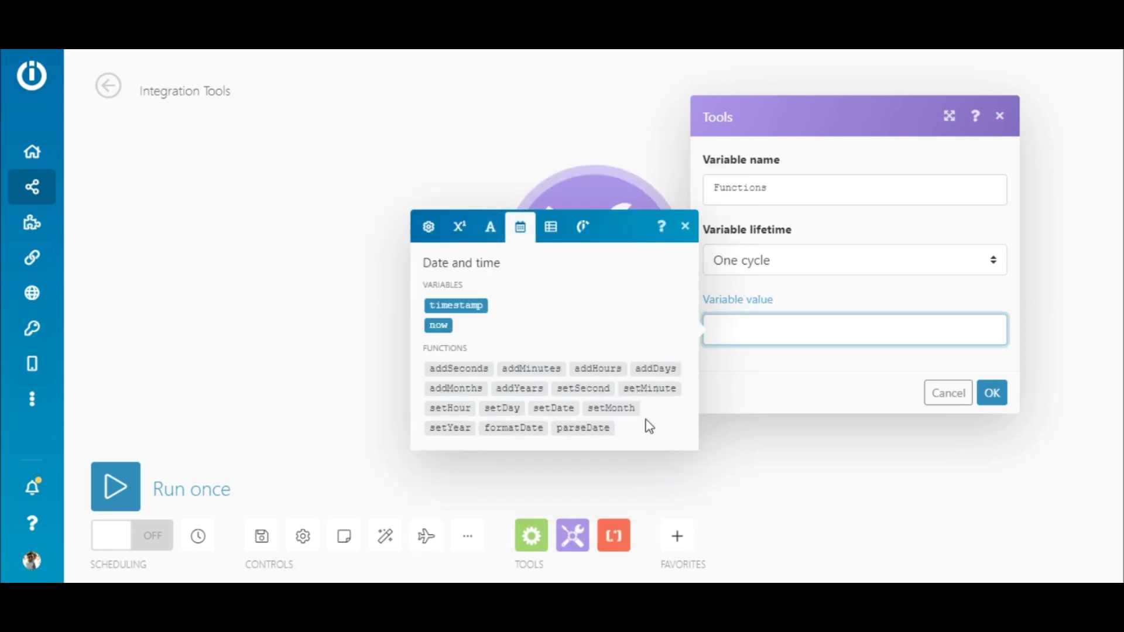
mouse_move(528, 427)
mouse_move(457, 305)
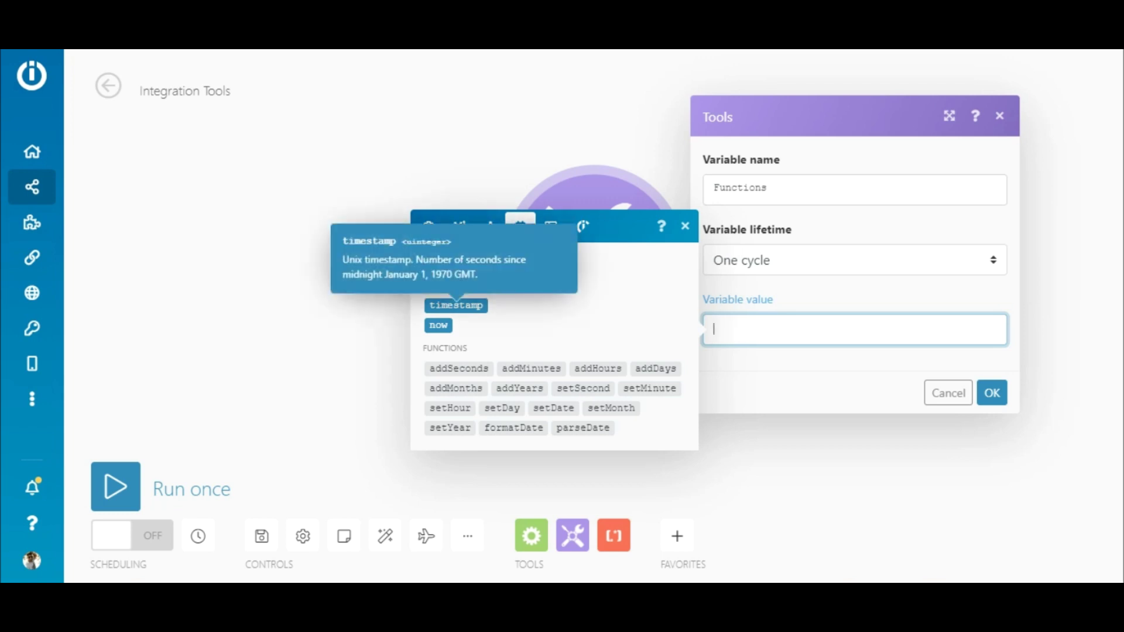
left_click(552, 229)
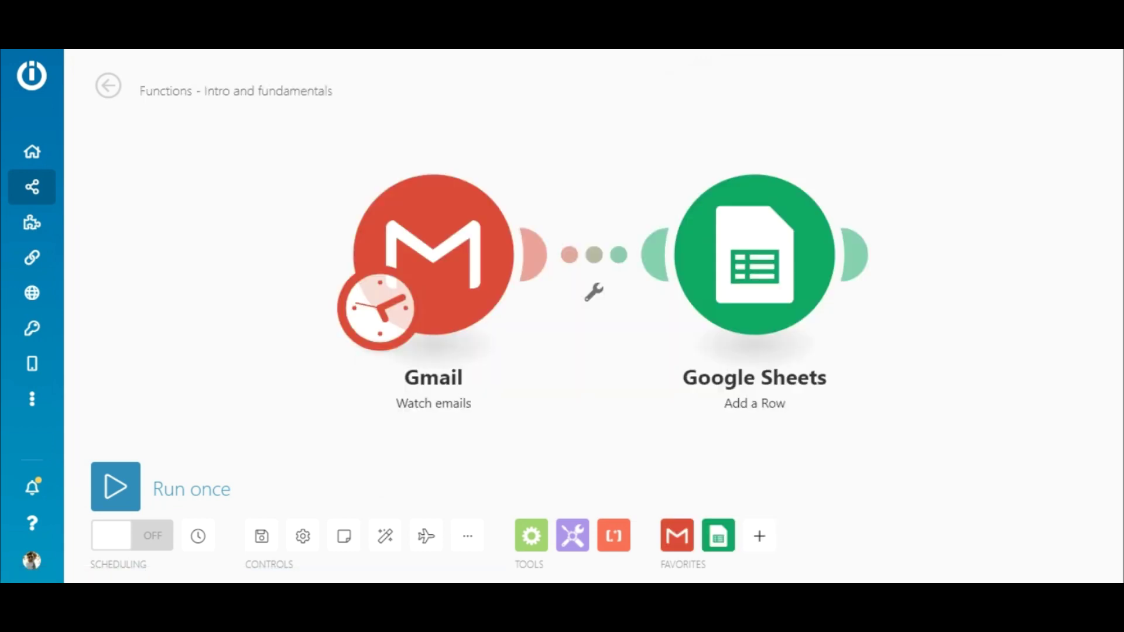
Step: Animate the scenario's data flow and set the Gmail trigger to watch only unread emails
left_click(425, 536)
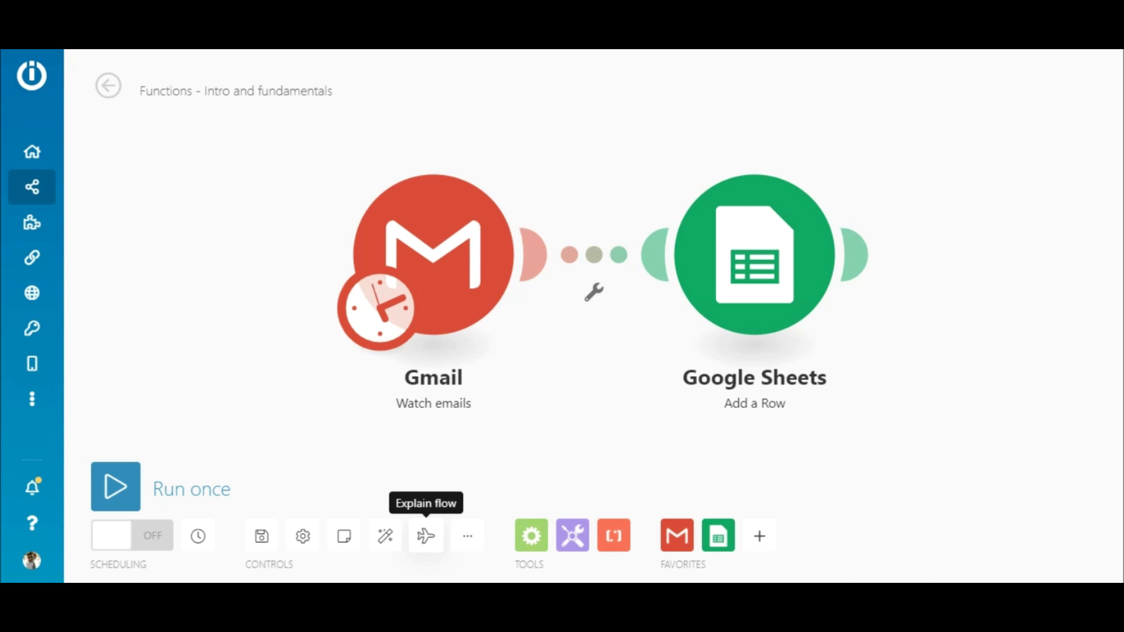
left_click(447, 263)
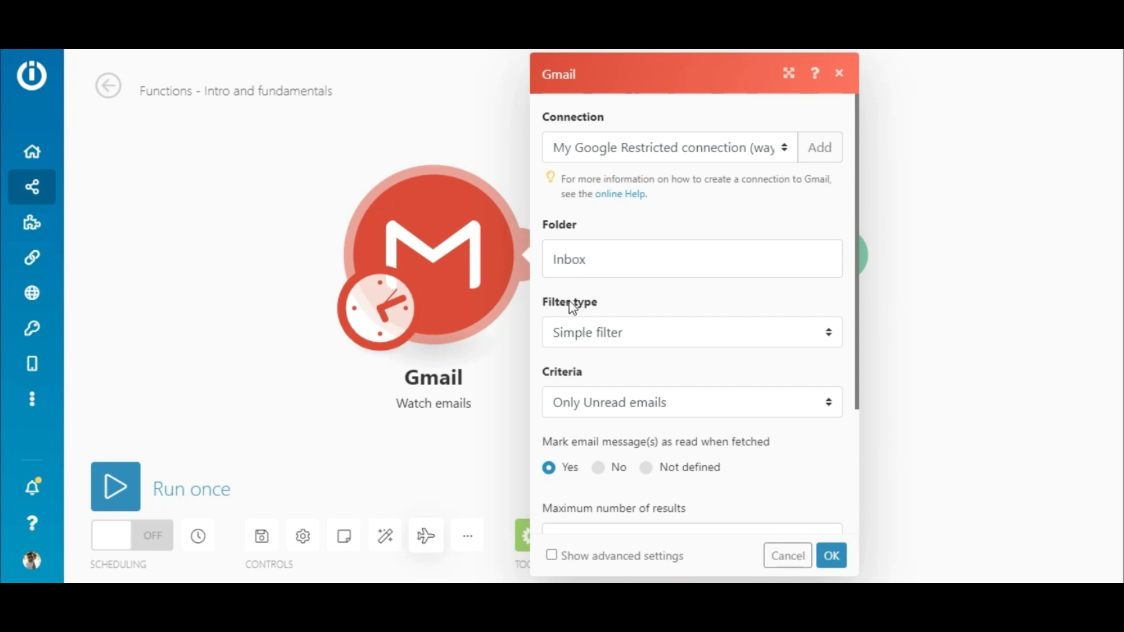
left_click(615, 402)
left_click(617, 403)
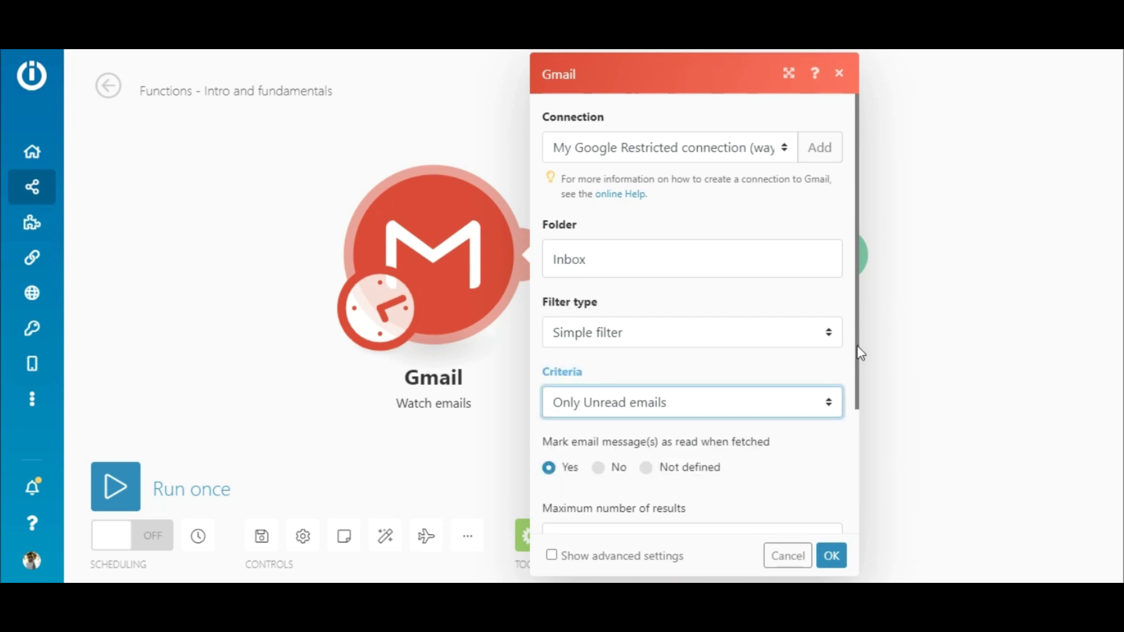
left_click_drag(858, 352, 858, 478)
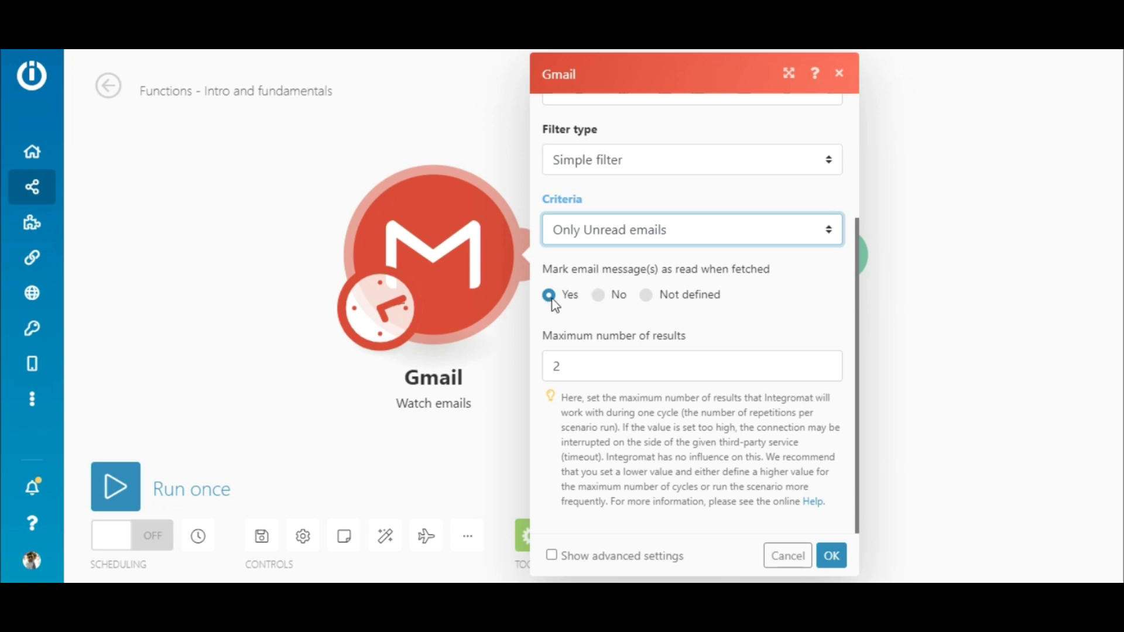
Step: Change the Gmail maximum number of results from 2 to 5 and save
left_click(583, 368)
key("BackSpace")
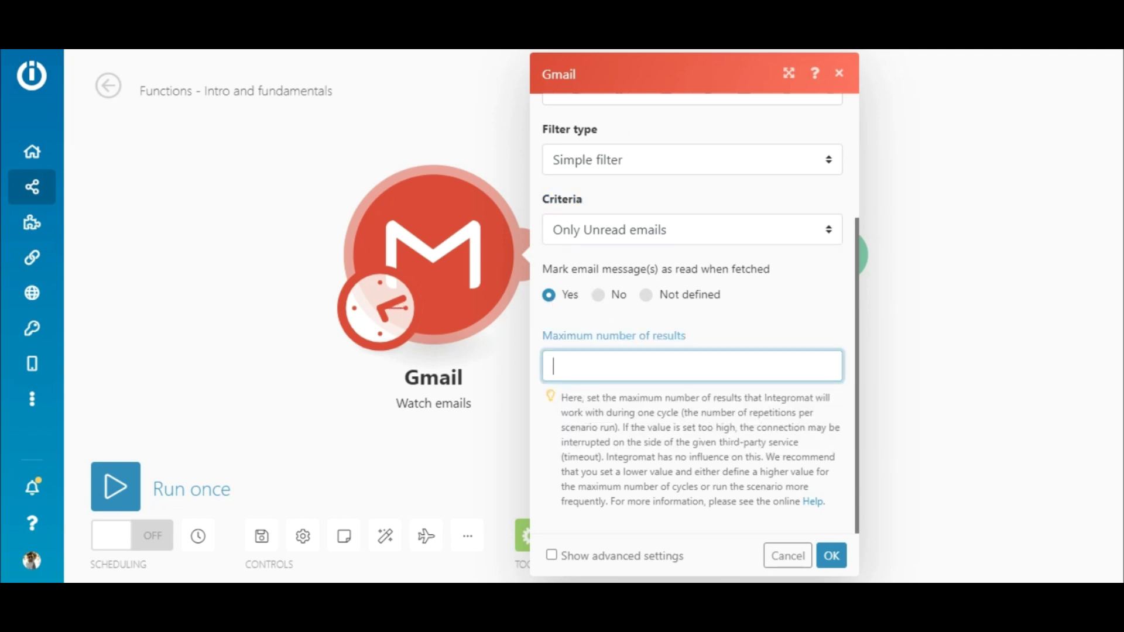
type("5")
left_click(831, 556)
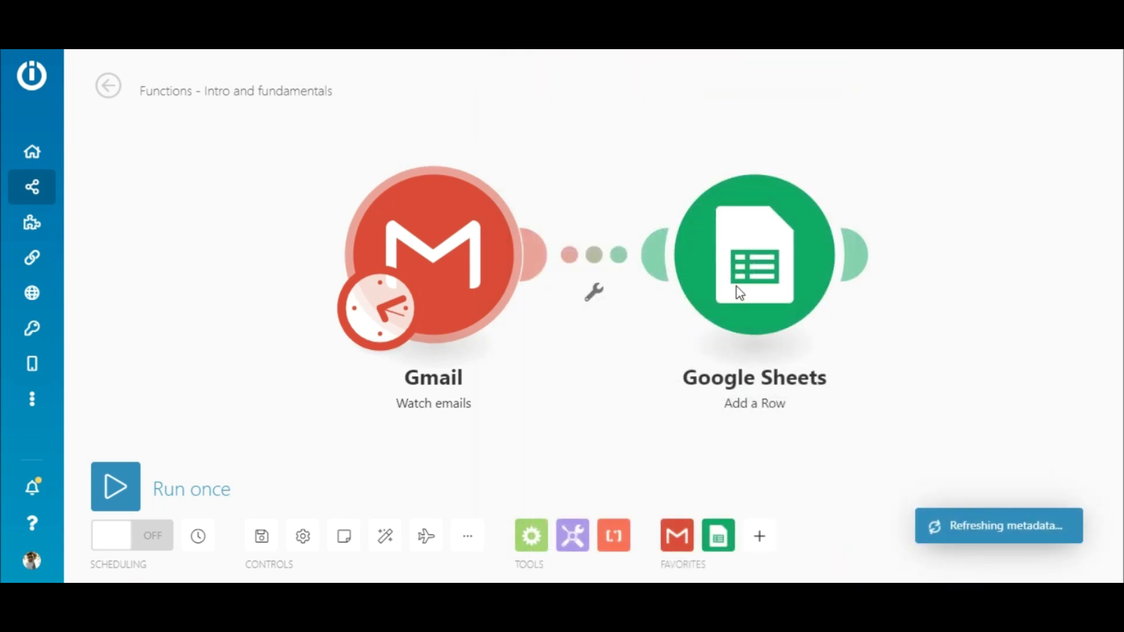
left_click(741, 271)
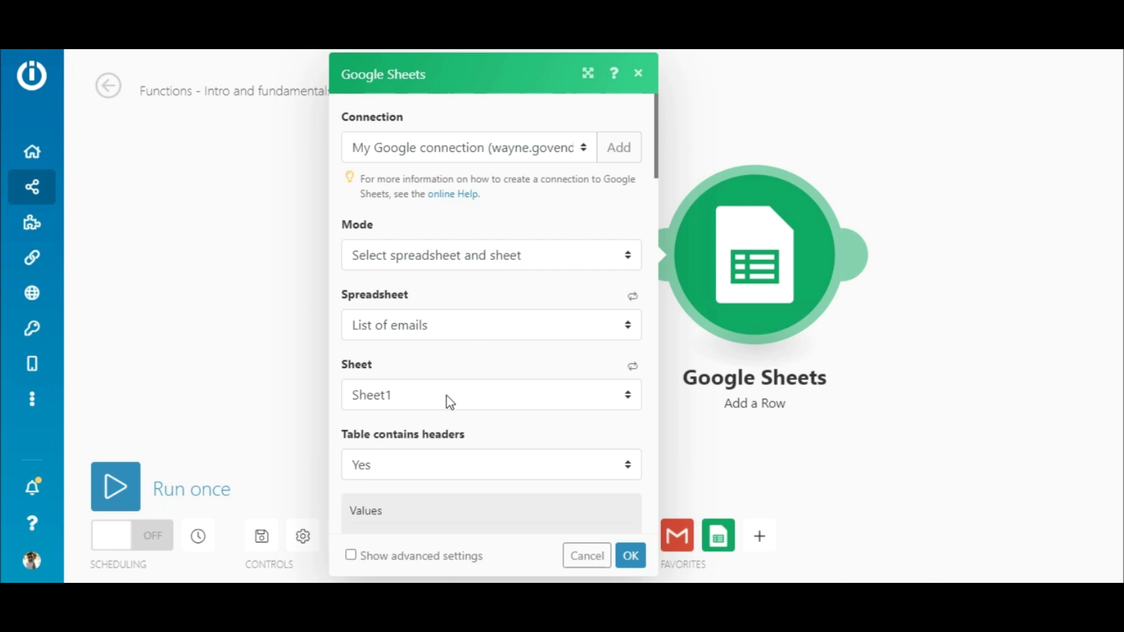
left_click_drag(657, 141, 661, 220)
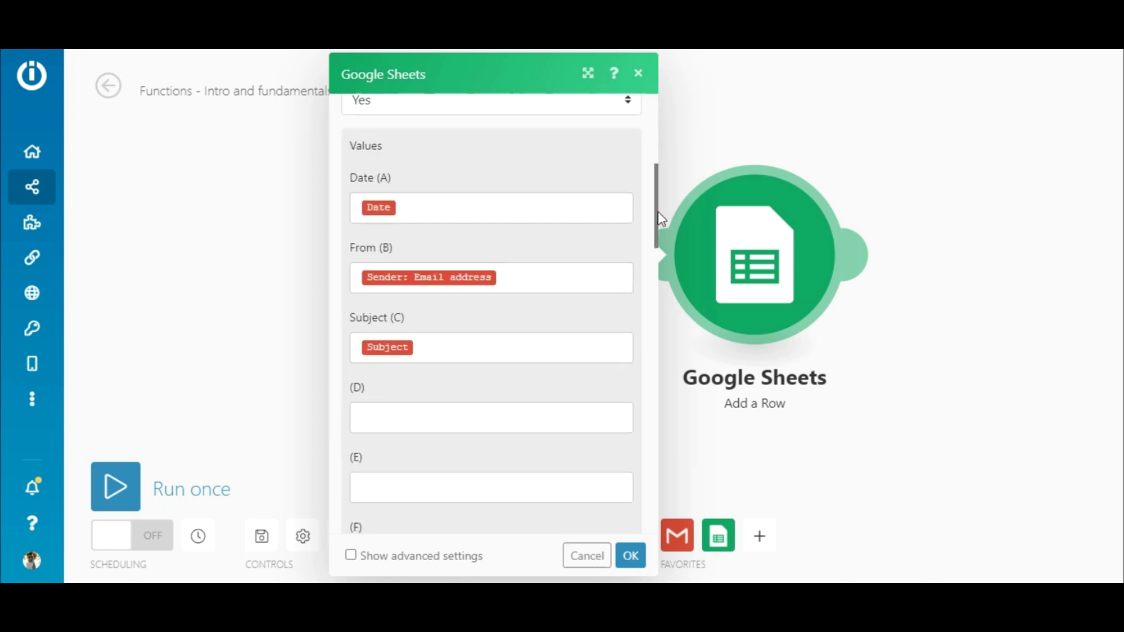
scroll(660, 219, "down", 1)
left_click(600, 183)
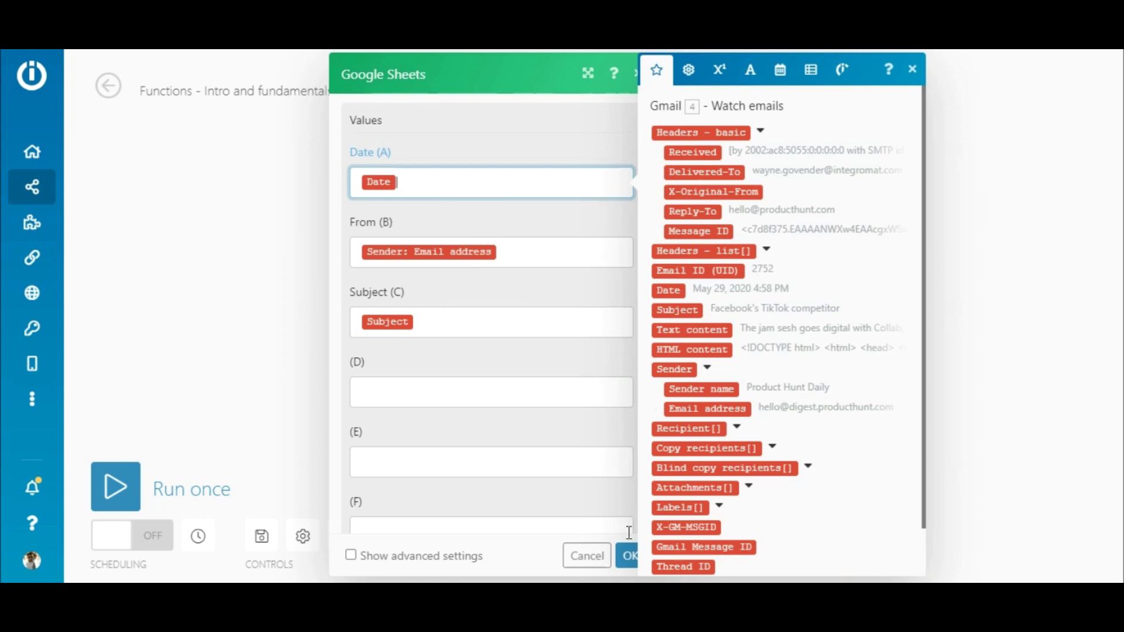
left_click(627, 555)
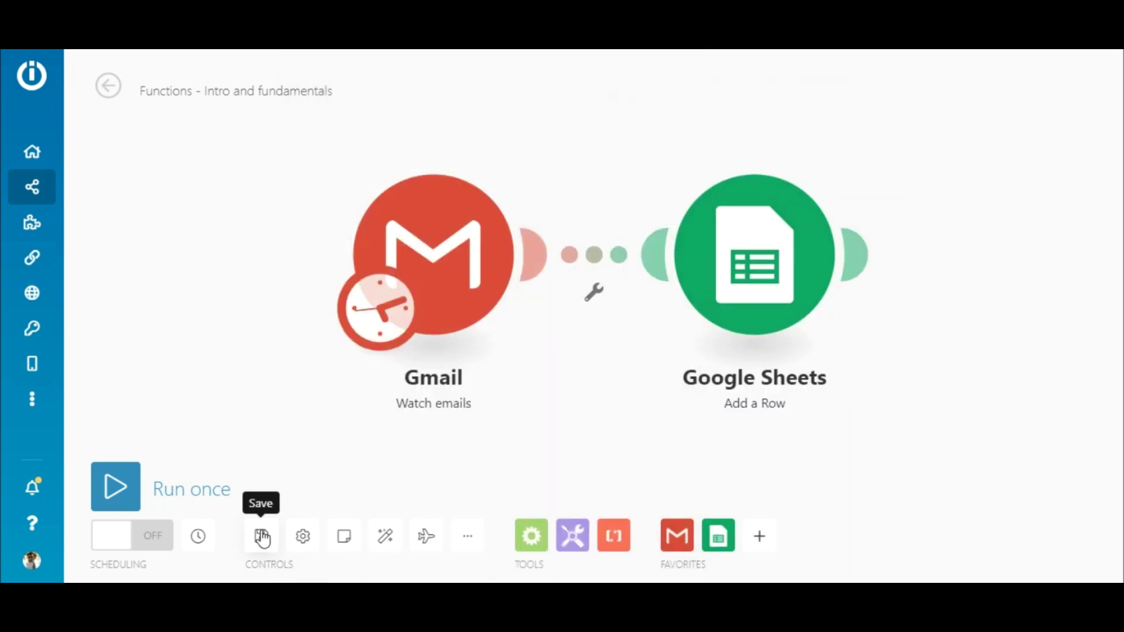
left_click(261, 537)
Step: Set the Gmail trigger to start from All emails
right_click(433, 254)
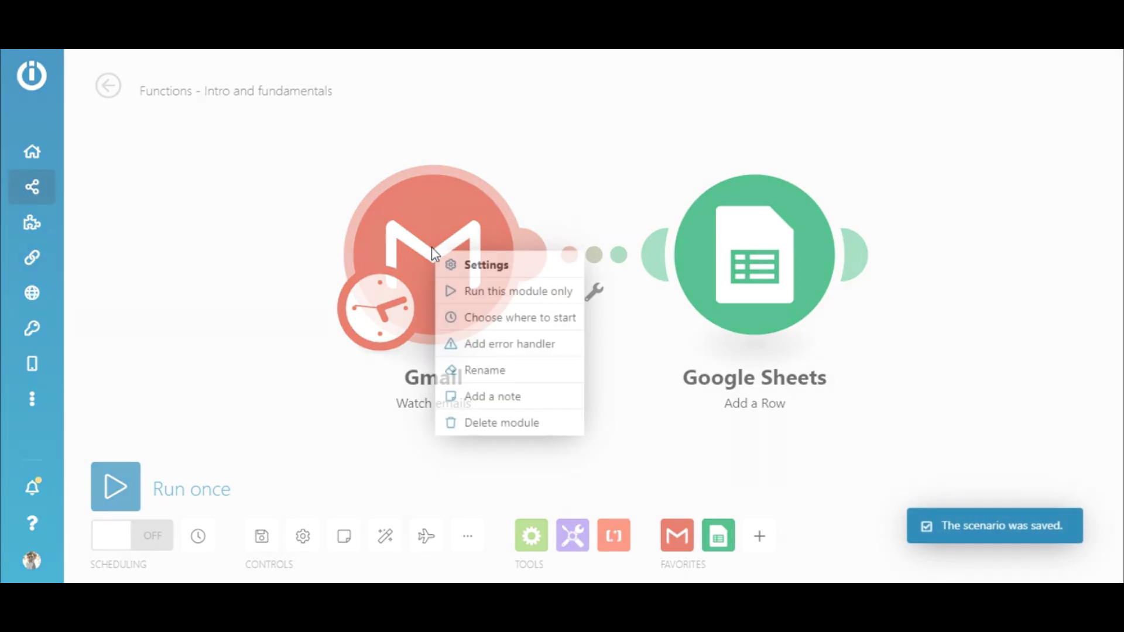
left_click(495, 319)
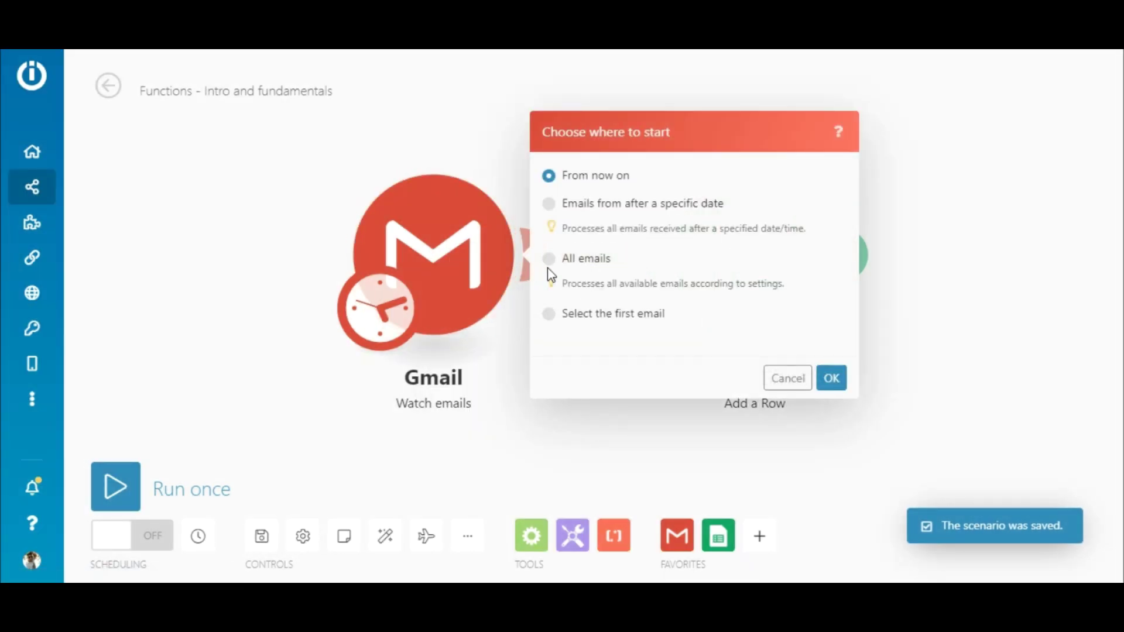
left_click(550, 258)
left_click(843, 381)
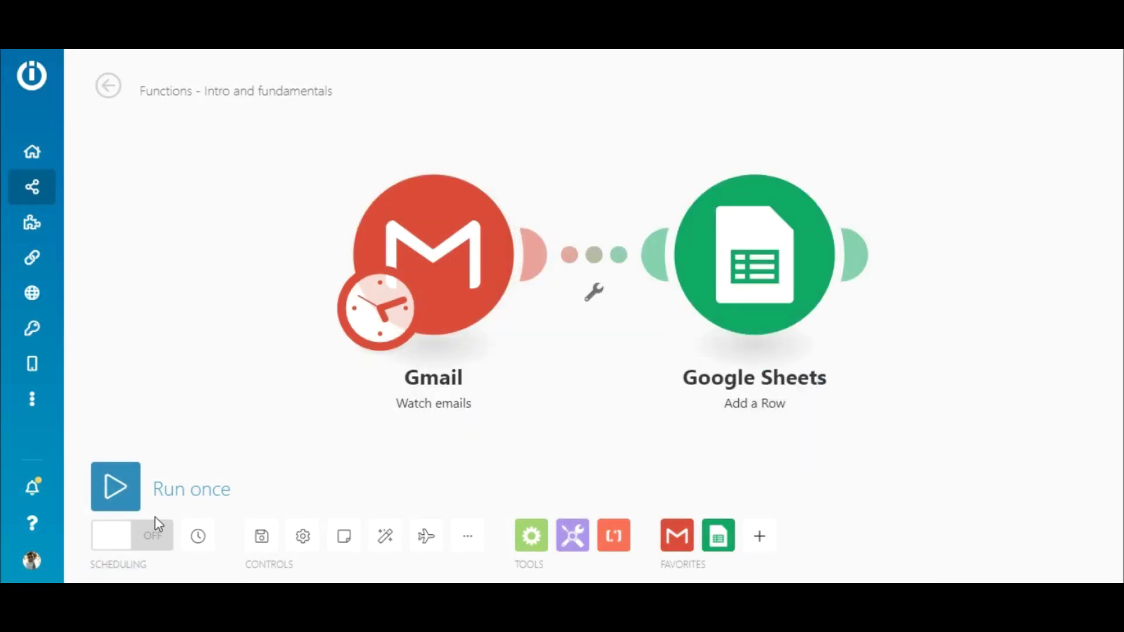
Step: Run the scenario once and inspect the Gmail step's output
left_click(124, 500)
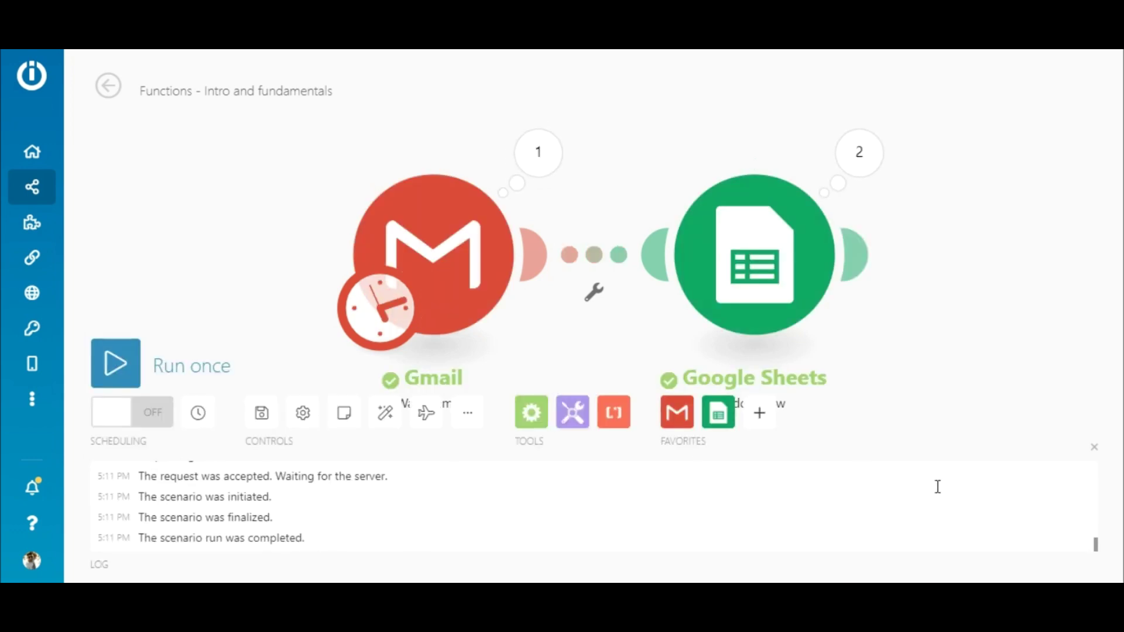
left_click(1094, 447)
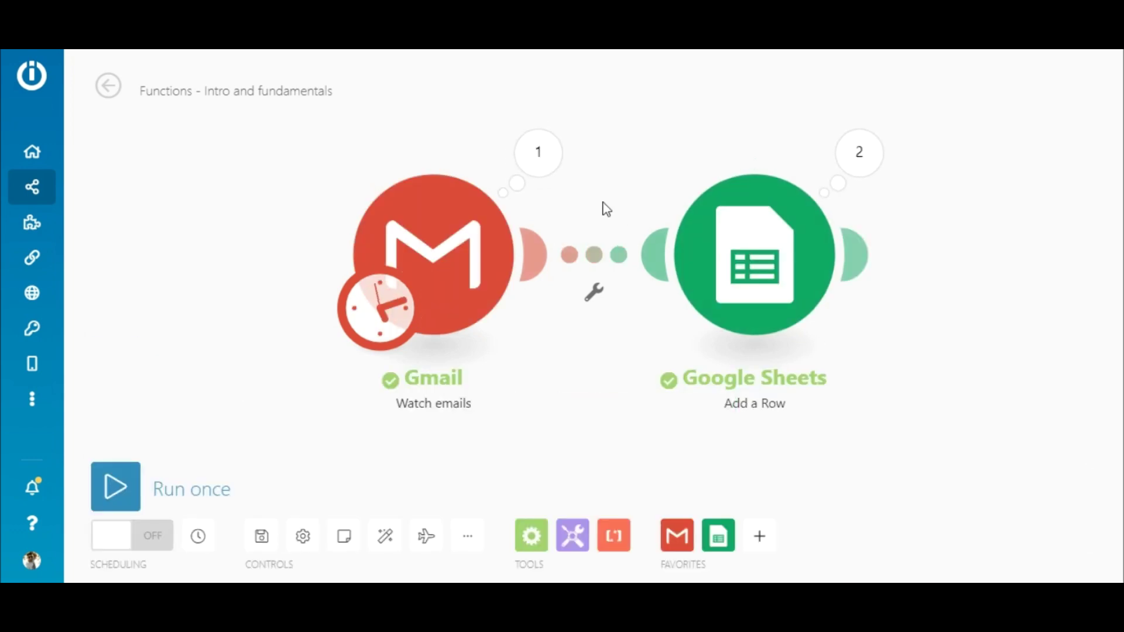
left_click(532, 155)
left_click_drag(914, 226, 915, 263)
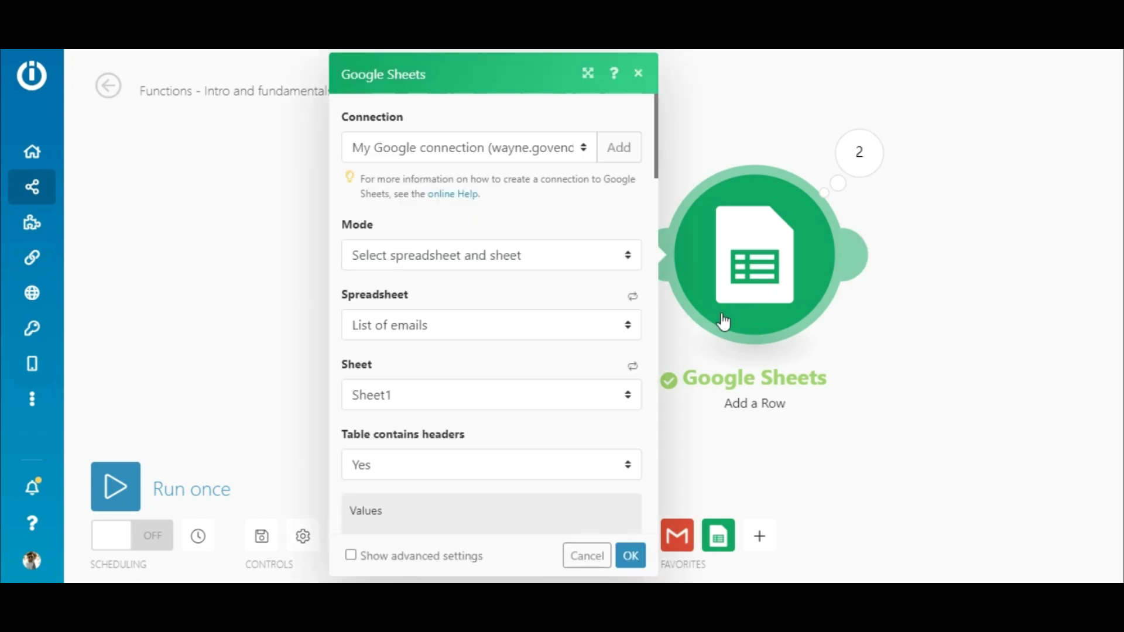
left_click_drag(658, 172, 656, 241)
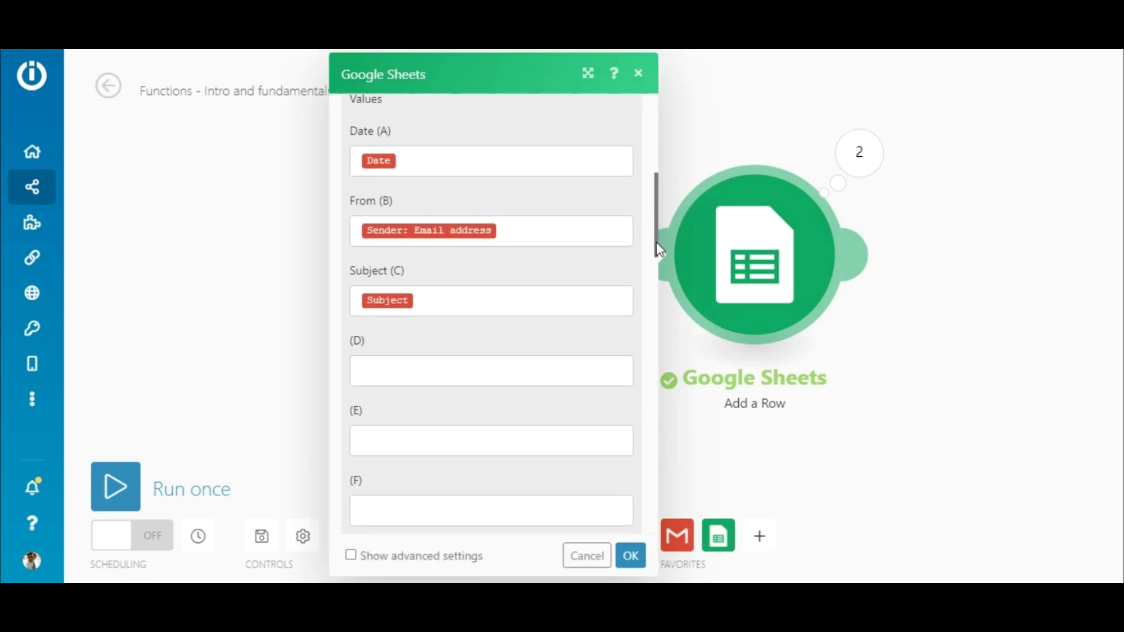
Step: Map Date (A) to formatDate of the email Date with format MM-DD-YYYY and confirm
left_click(595, 170)
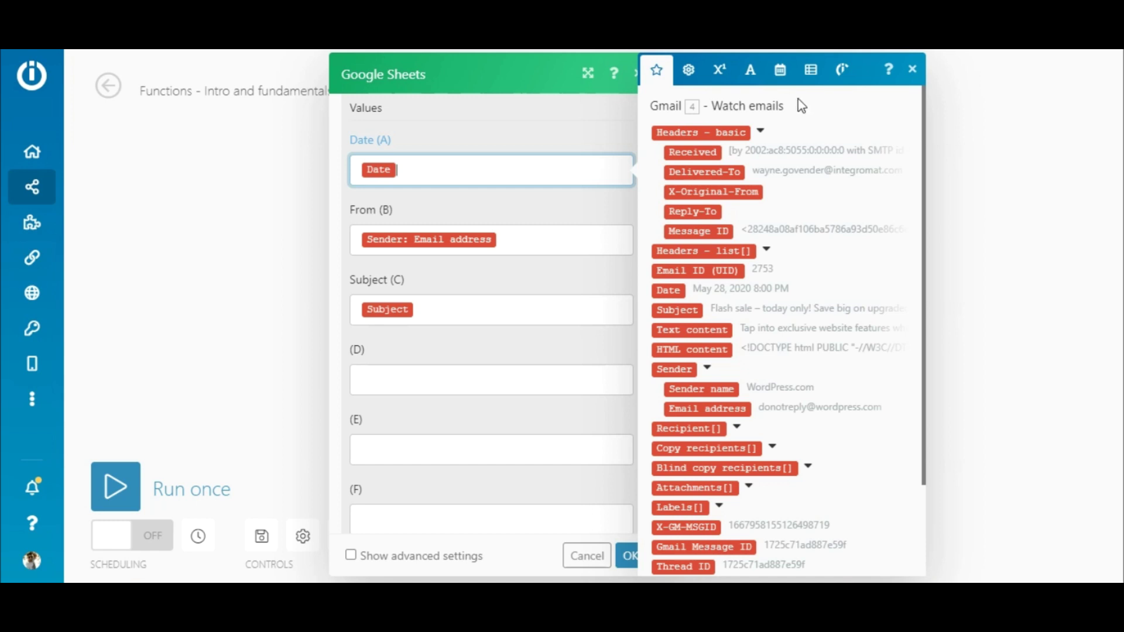
left_click(780, 75)
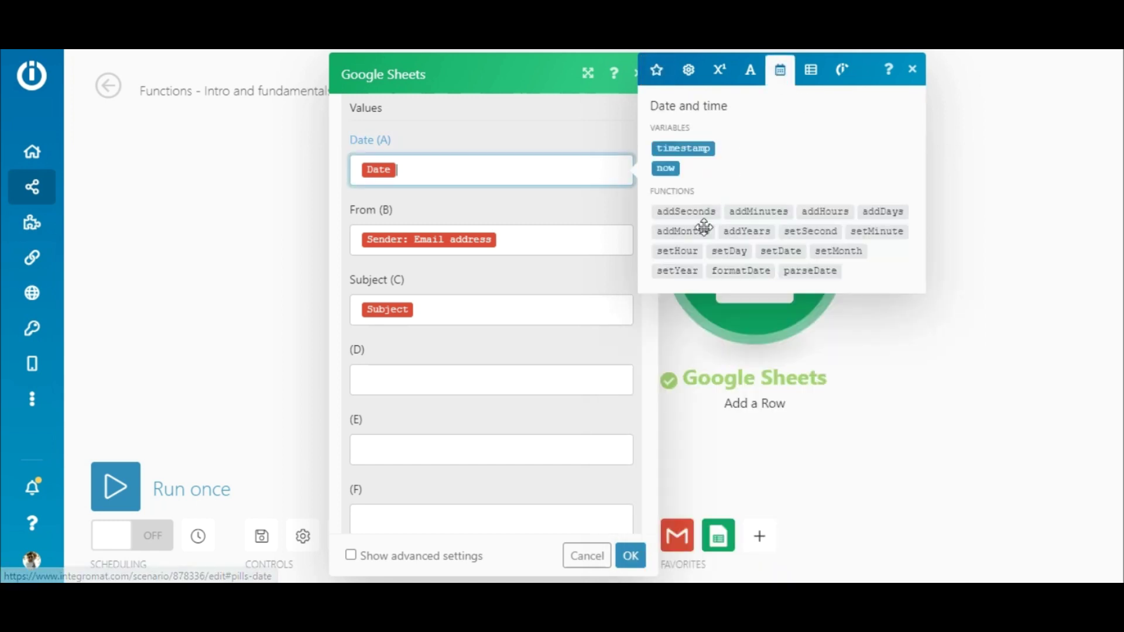
left_click(745, 270)
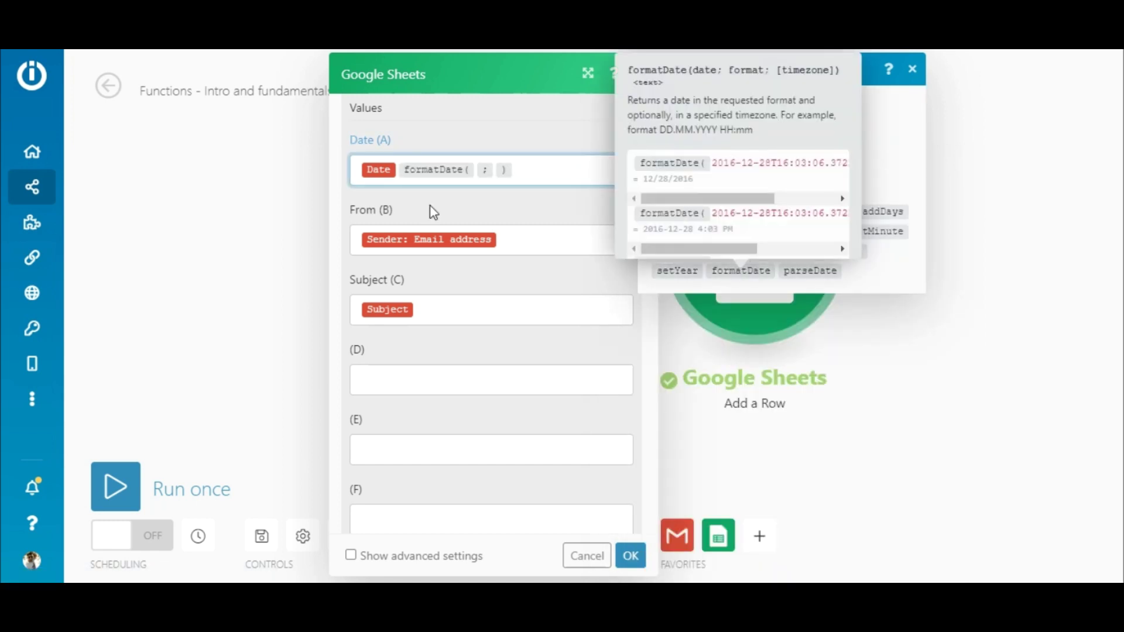
left_click_drag(381, 174, 481, 178)
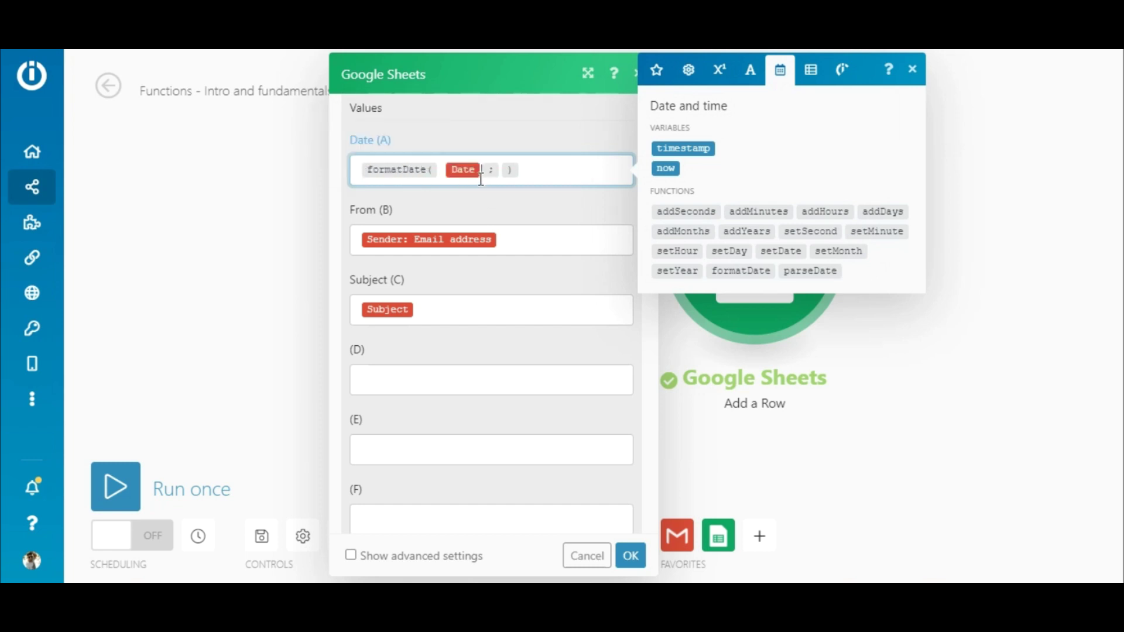
type("MM-DD-YYYY")
left_click(631, 556)
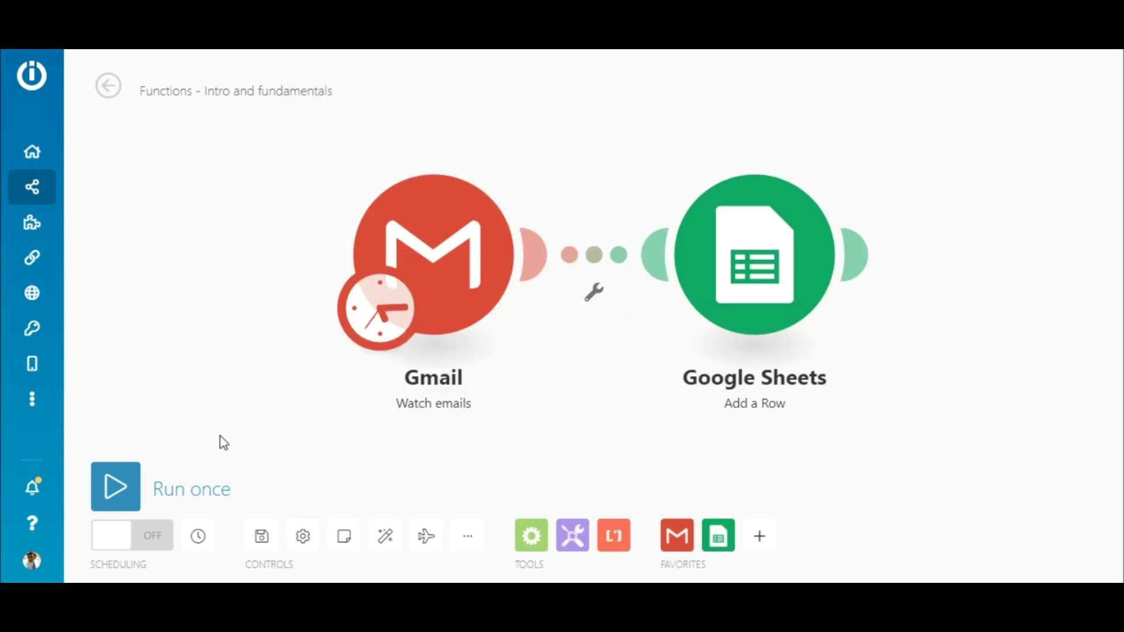
Step: Execute the scenario once, writing dates like 05-28-2020 into the sheet
left_click(115, 487)
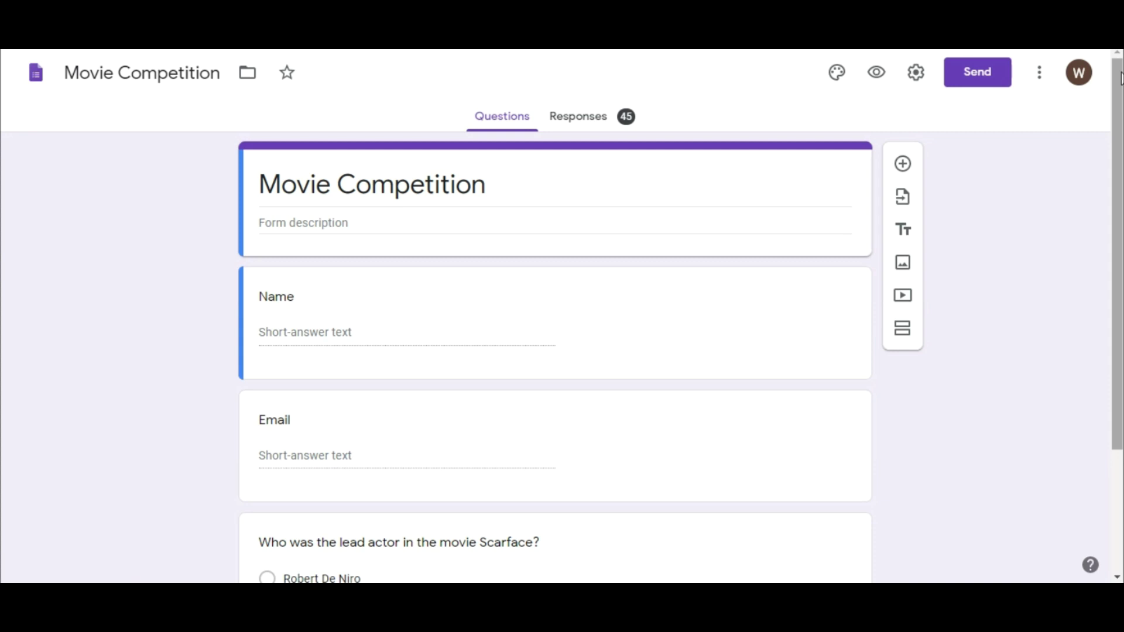
Step: Open the Movie Competition form's Responses and view them in the linked Google Sheet
left_click_drag(1120, 79, 1119, 186)
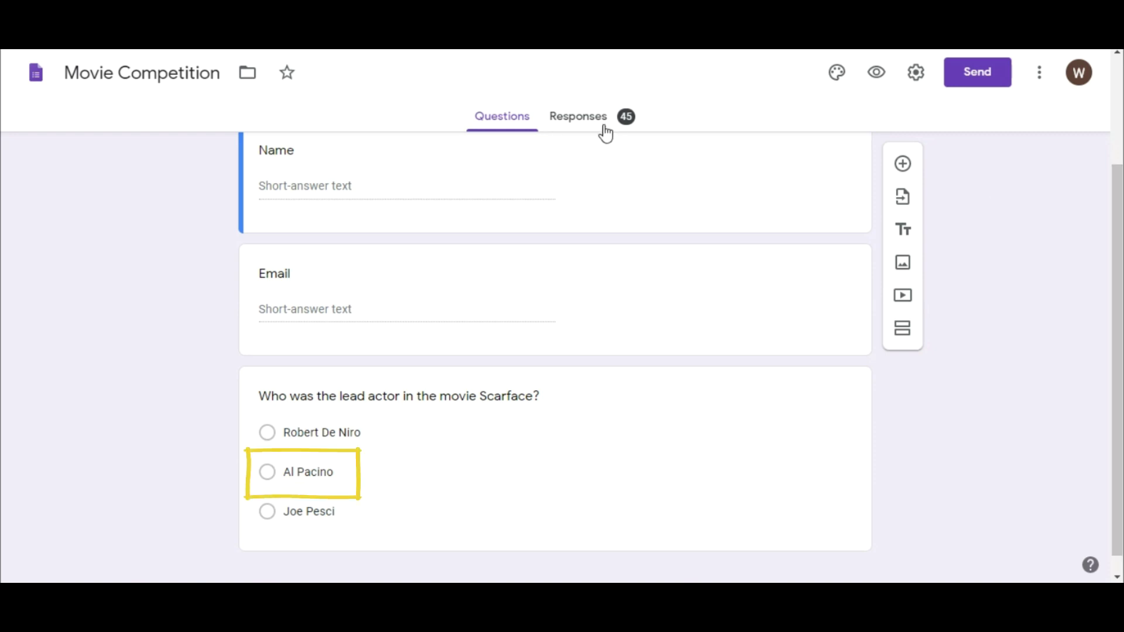
left_click(582, 117)
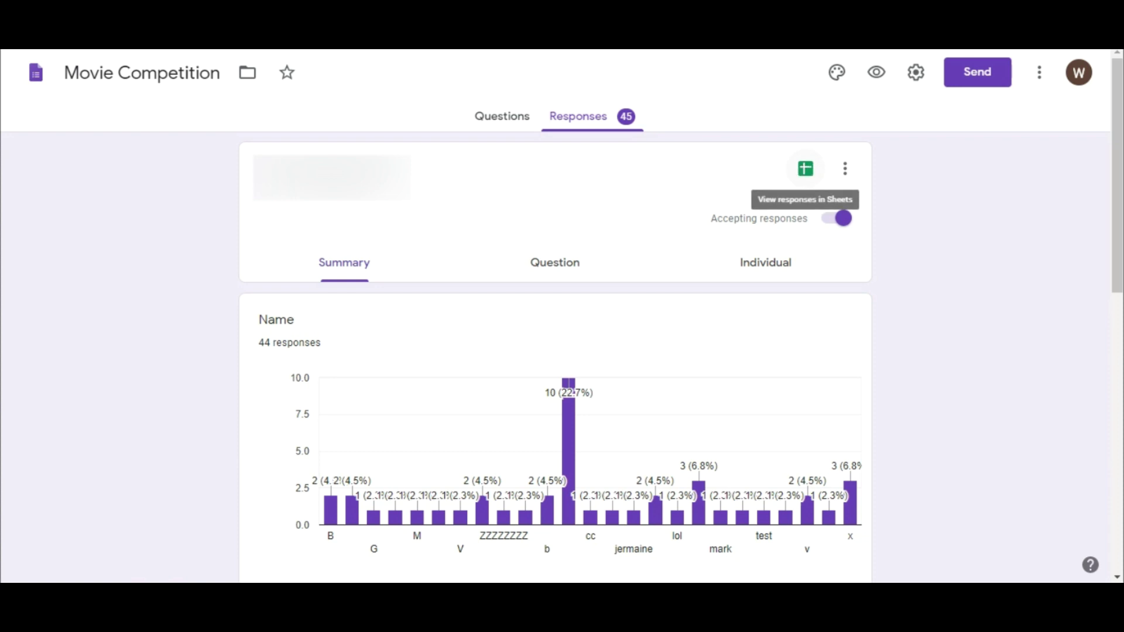
left_click(806, 169)
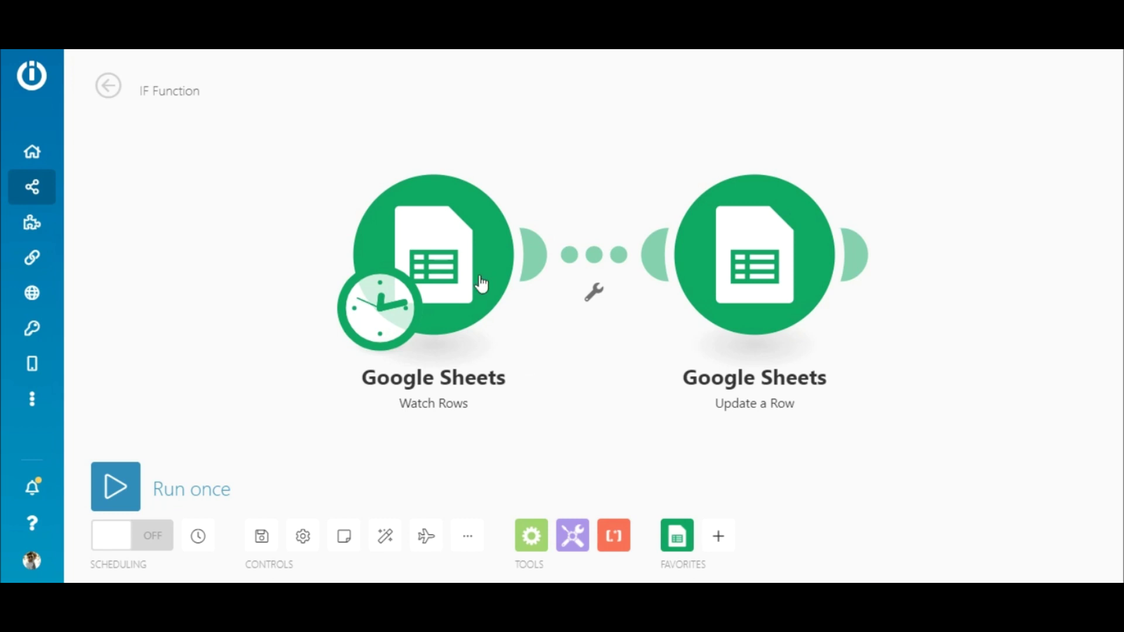
Step: Check the Watch Rows module's spreadsheet, sheet and Limit 2, then confirm
left_click(467, 262)
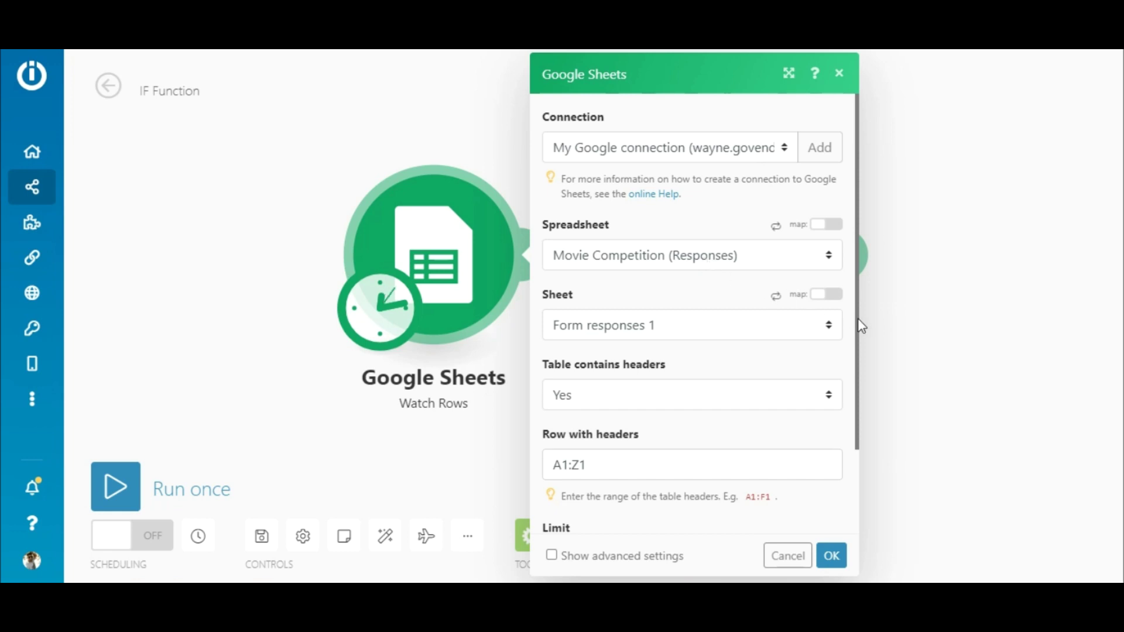
scroll(856, 353, "down", 2)
left_click_drag(855, 353, 856, 459)
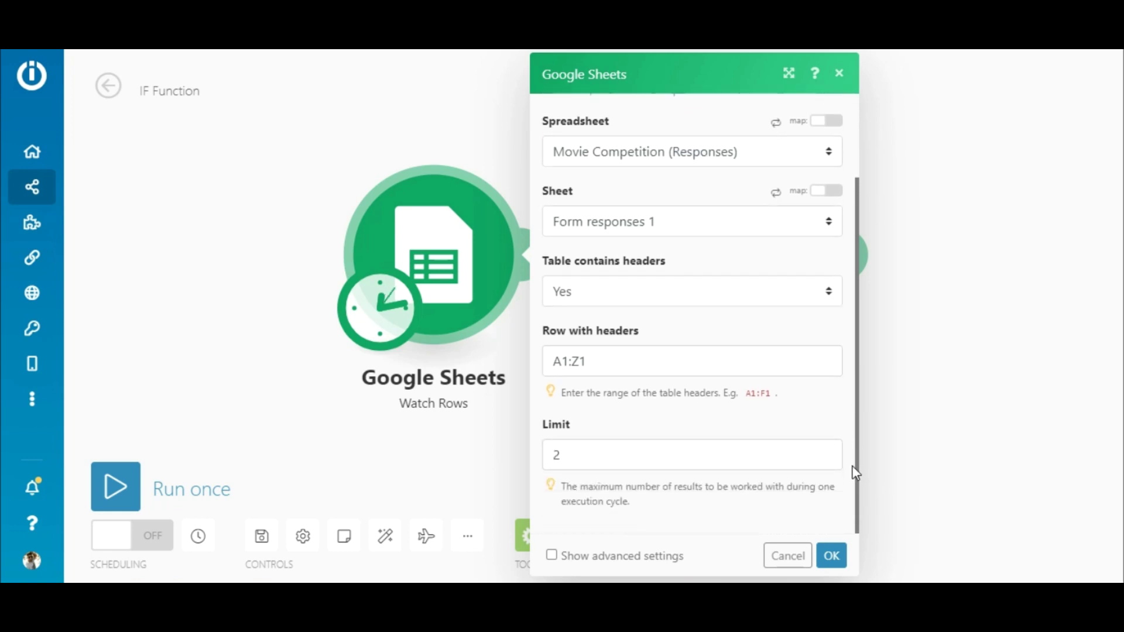
left_click(834, 559)
Step: Inspect the Update a Row module's Row number and Date (A) mappings
left_click(783, 291)
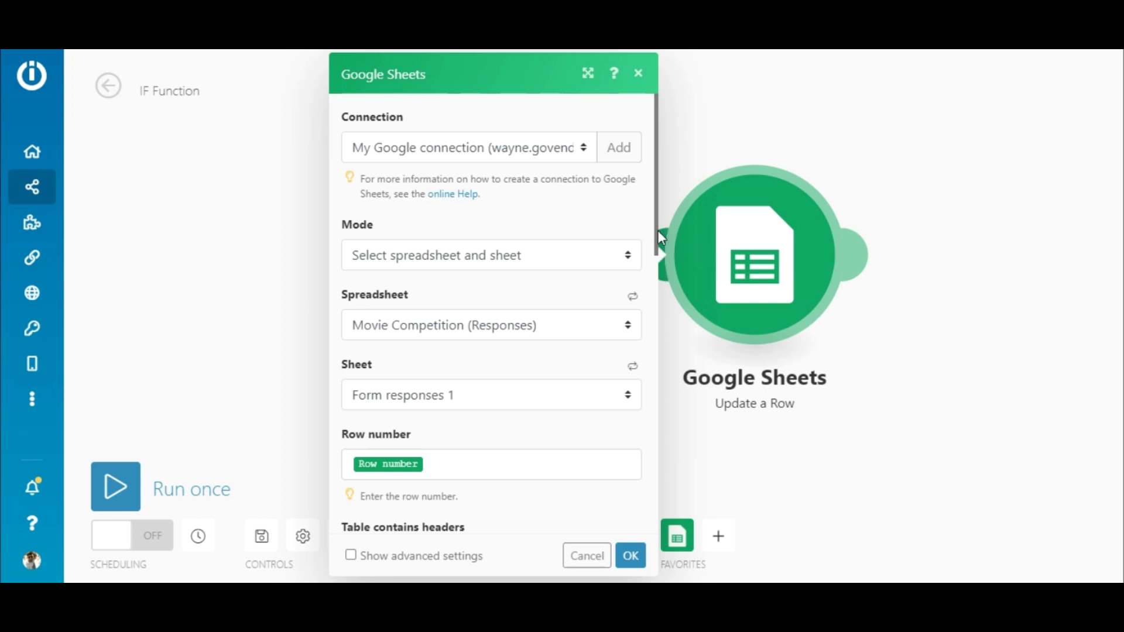
scroll(656, 235, "down", 2)
scroll(582, 350, "down", 1)
left_click(587, 324)
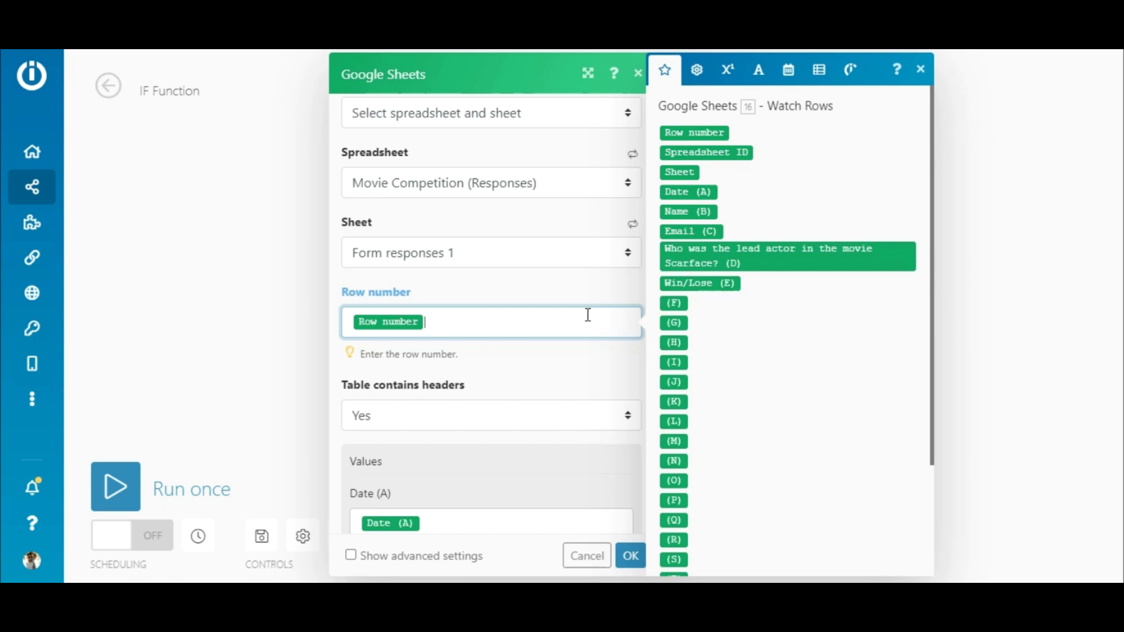
left_click(588, 281)
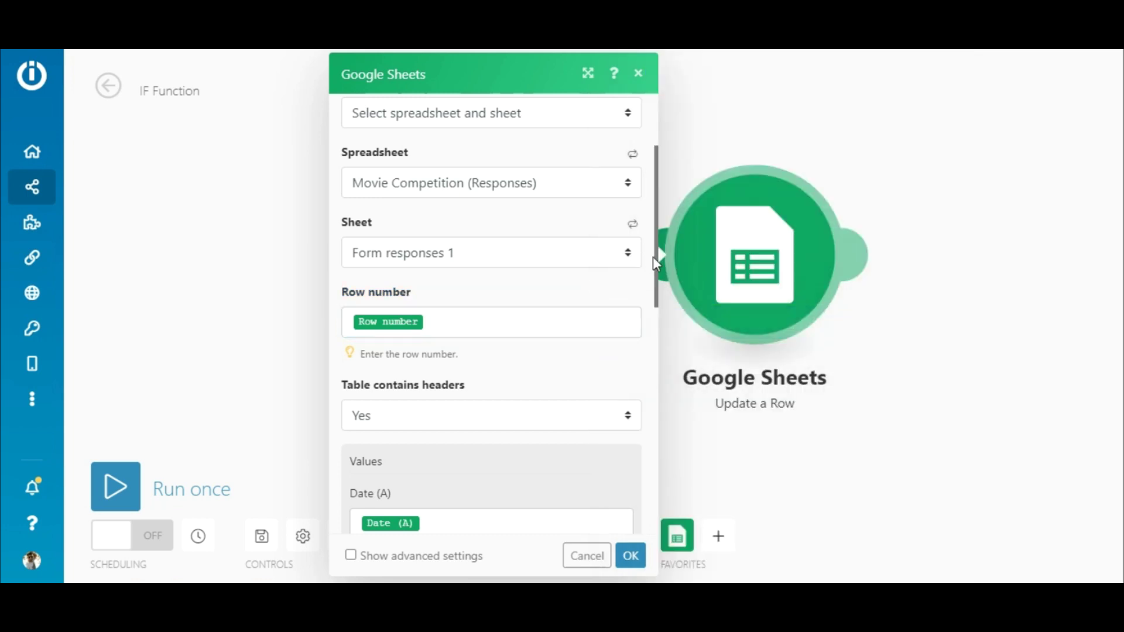
left_click_drag(655, 268, 659, 382)
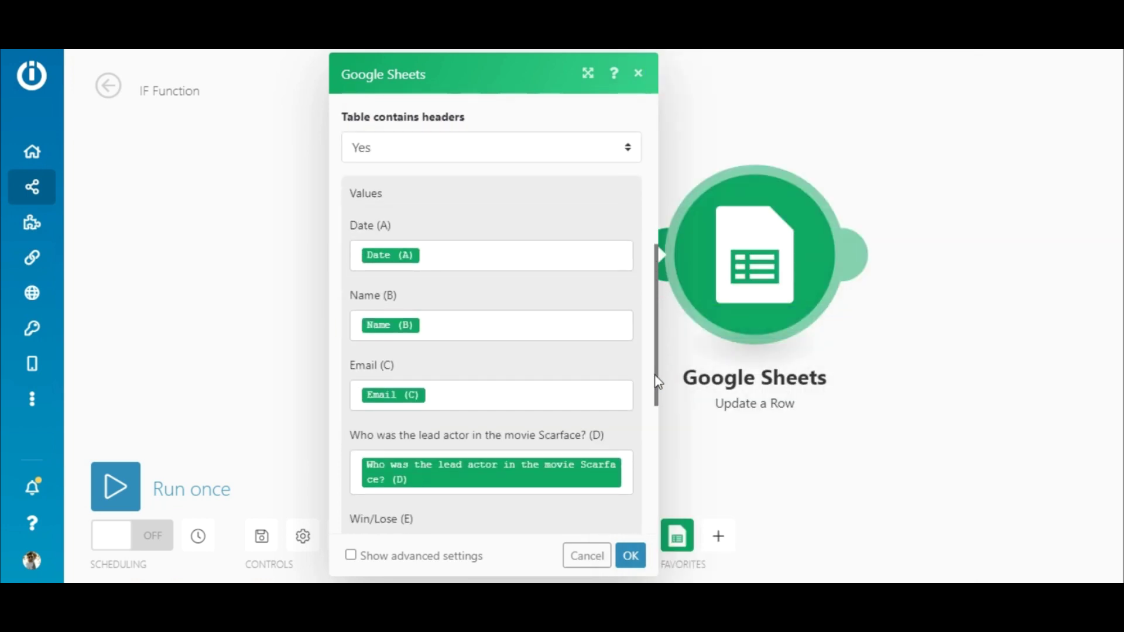
left_click(597, 254)
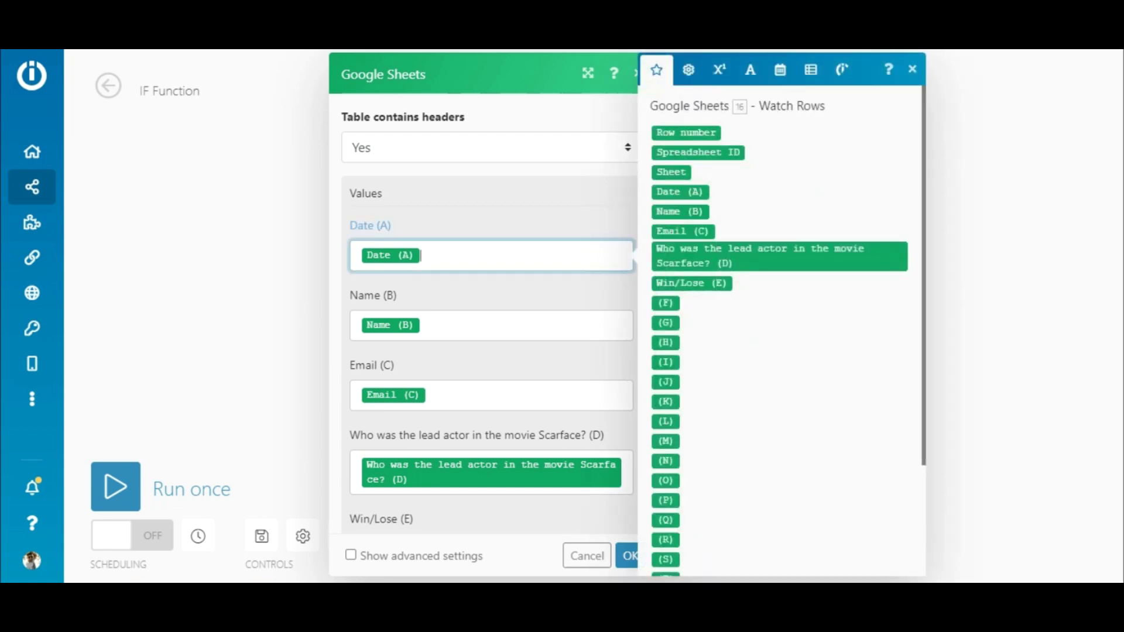
left_click(642, 275)
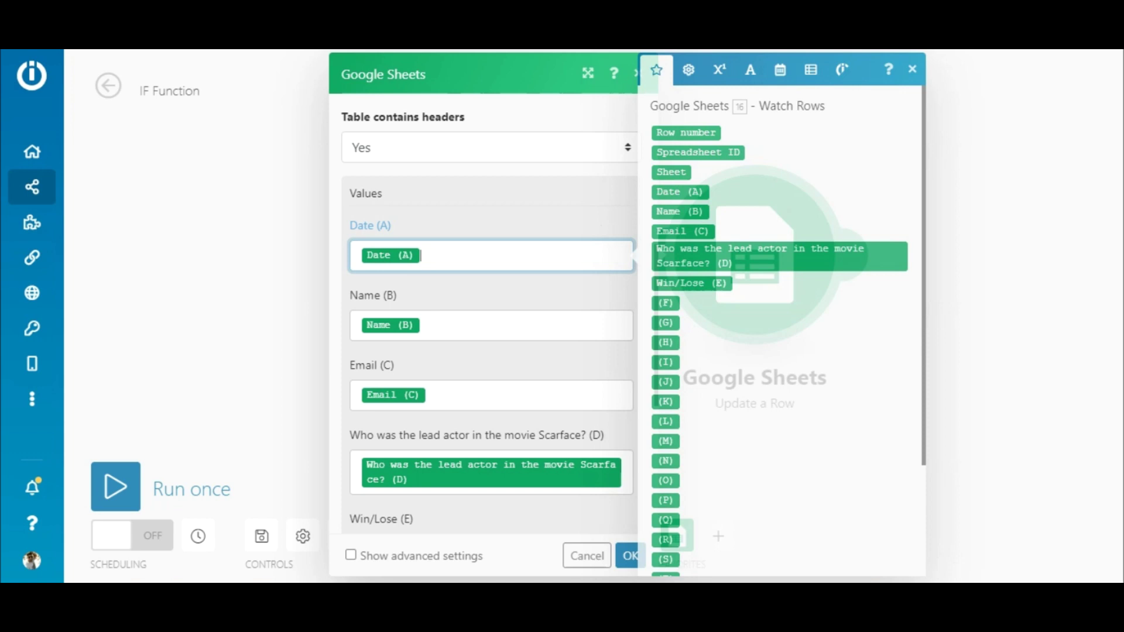
Step: Enter Lose in cell E2 of the responses sheet, replacing the briefly typed Win
left_click_drag(656, 316, 657, 392)
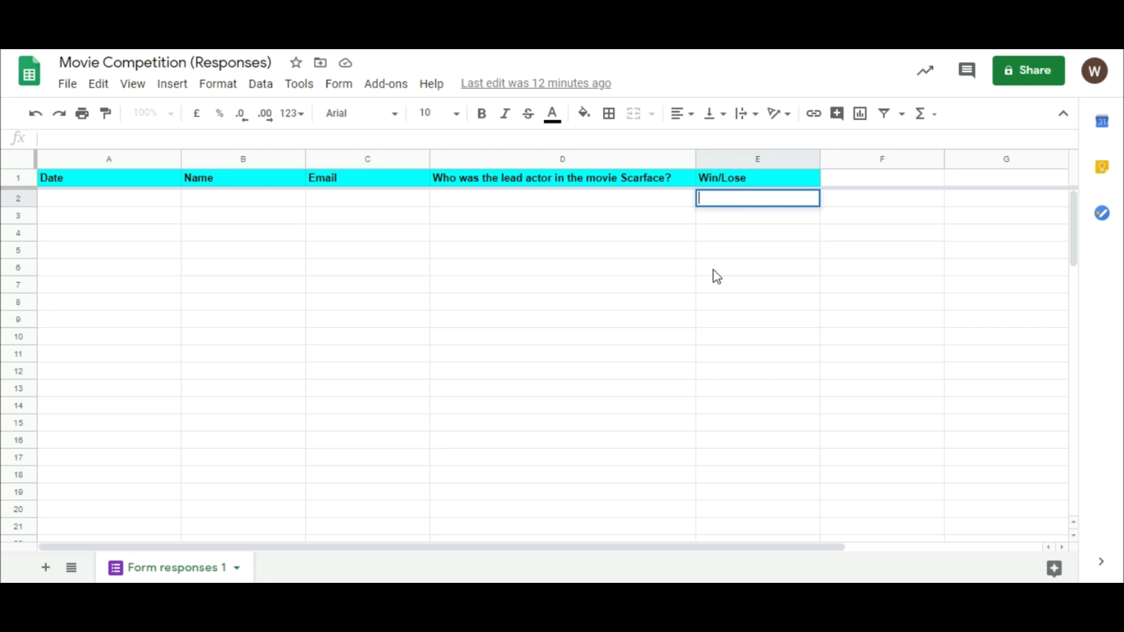
type("Win")
key("BackSpace")
key("BackSpace")
key("BackSpace")
type("Lose")
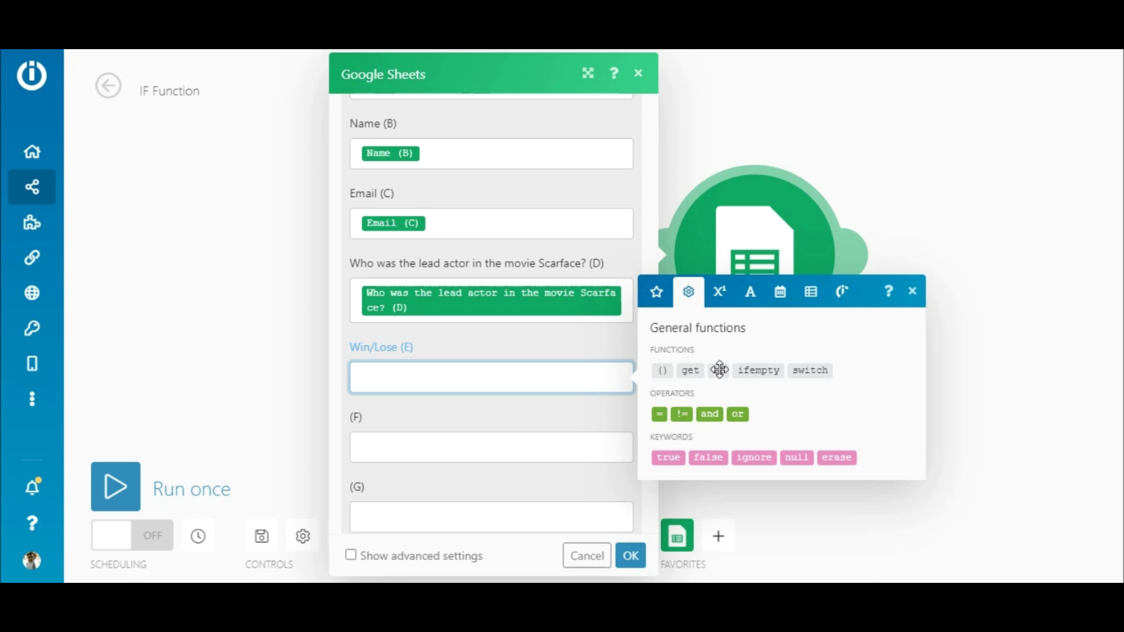
Step: Set Win/Lose (E) to if(Scarface (D) = Al Pacino; Win; Lose) and confirm the module
left_click(719, 370)
key("Left")
key("Left")
key("Left")
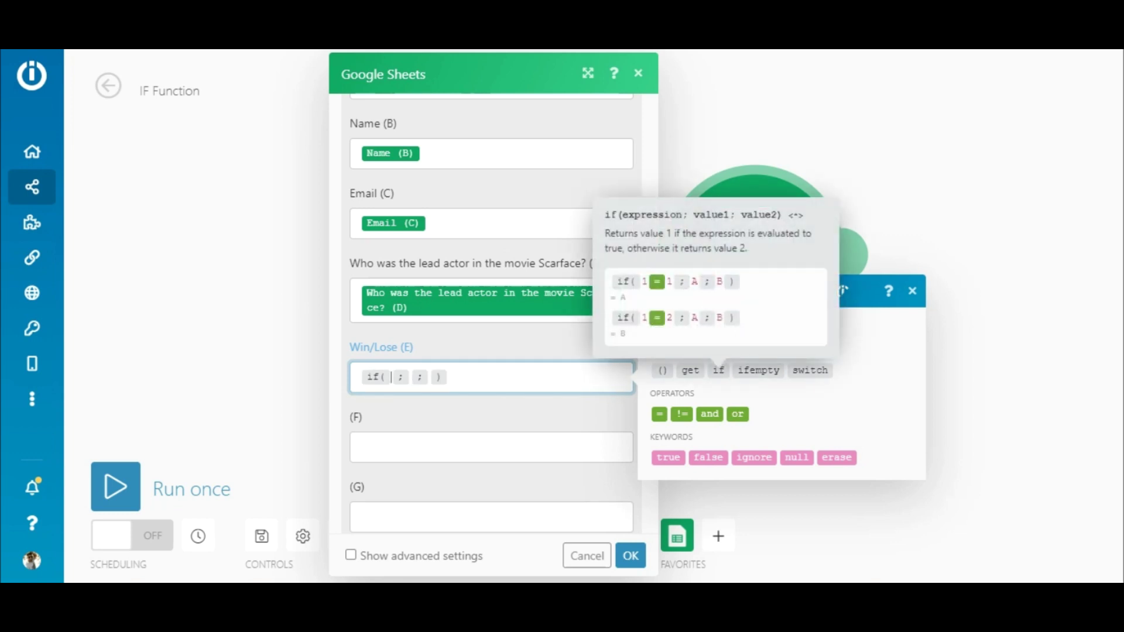
left_click(657, 291)
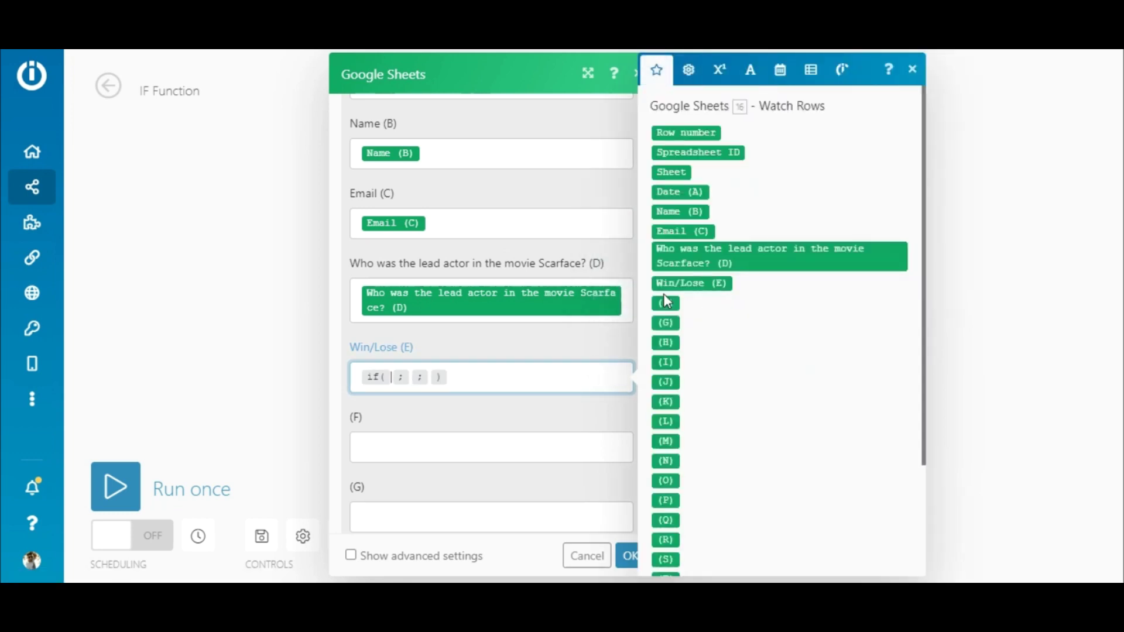
left_click(695, 265)
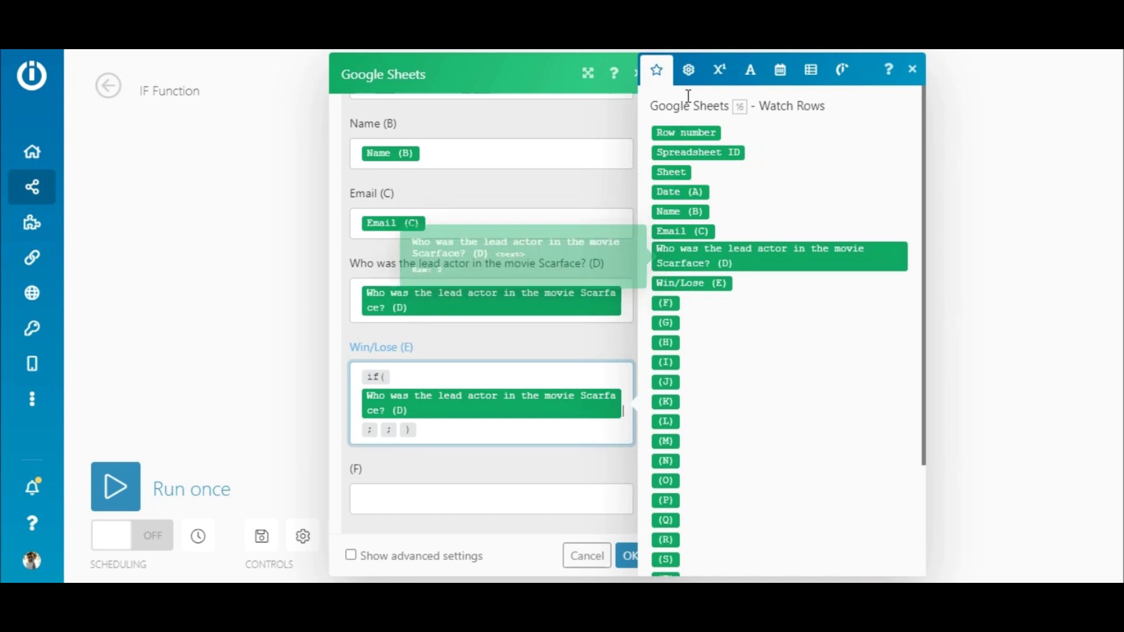
left_click(691, 73)
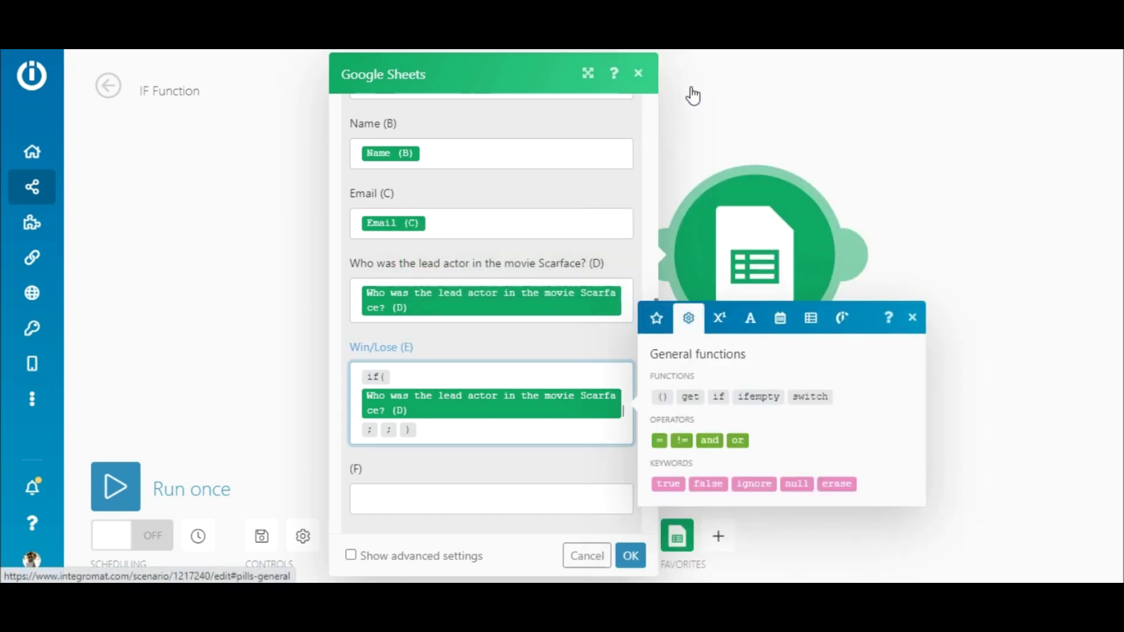
left_click(660, 441)
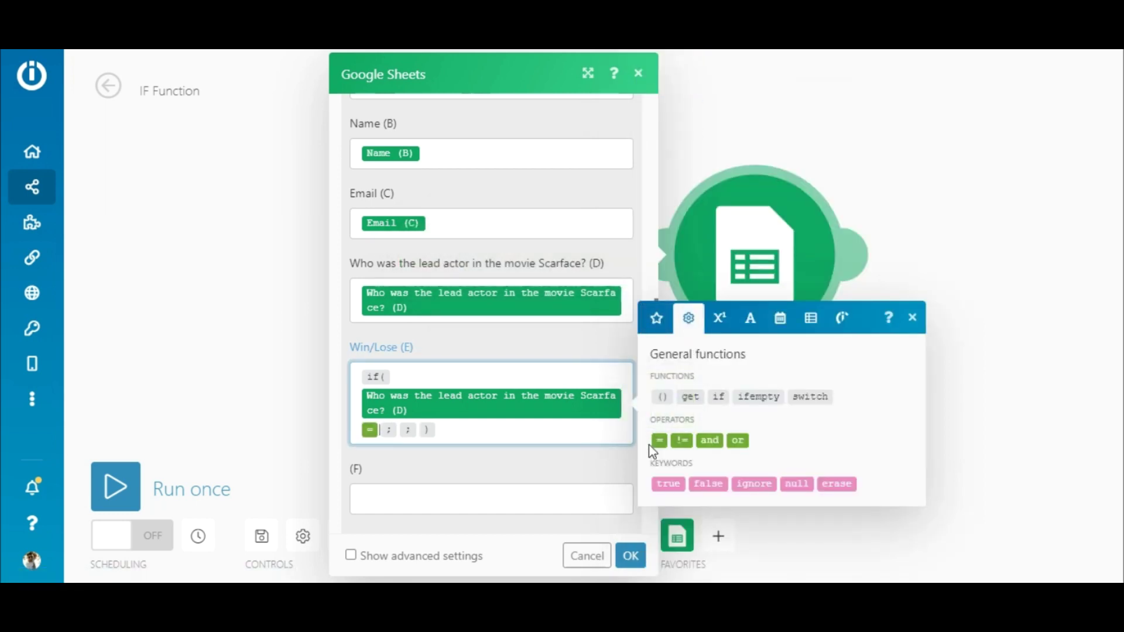
type("Al Pacino ; ")
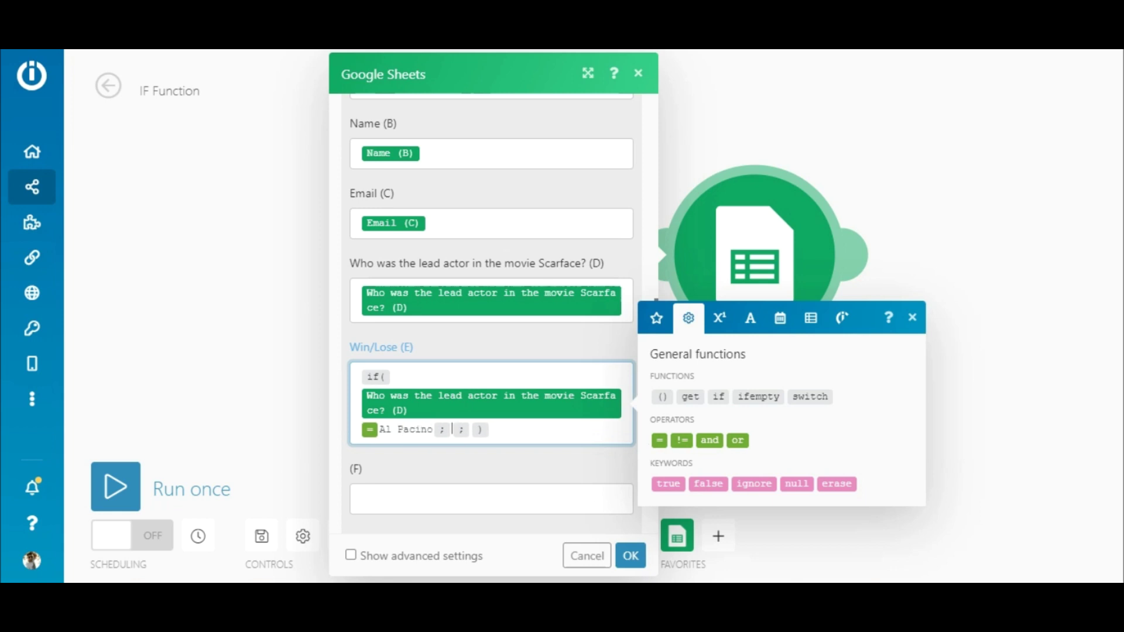
type("Win ; Lose")
left_click(629, 555)
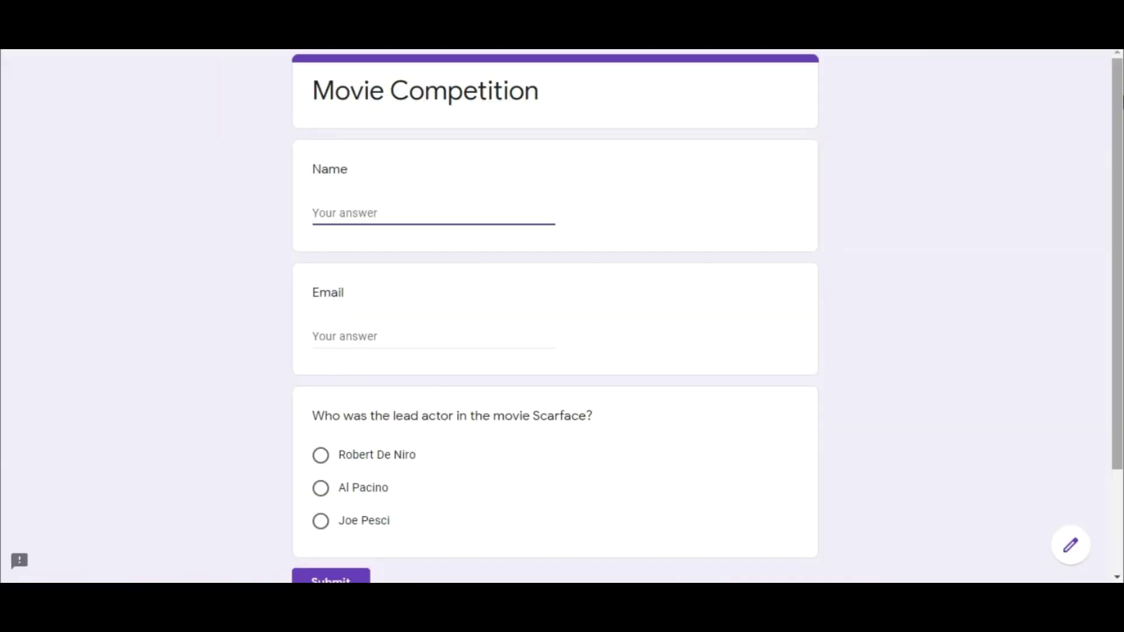
Step: Fill in a sample name and e-mail address for the first Movie Competition response
type("Peter")
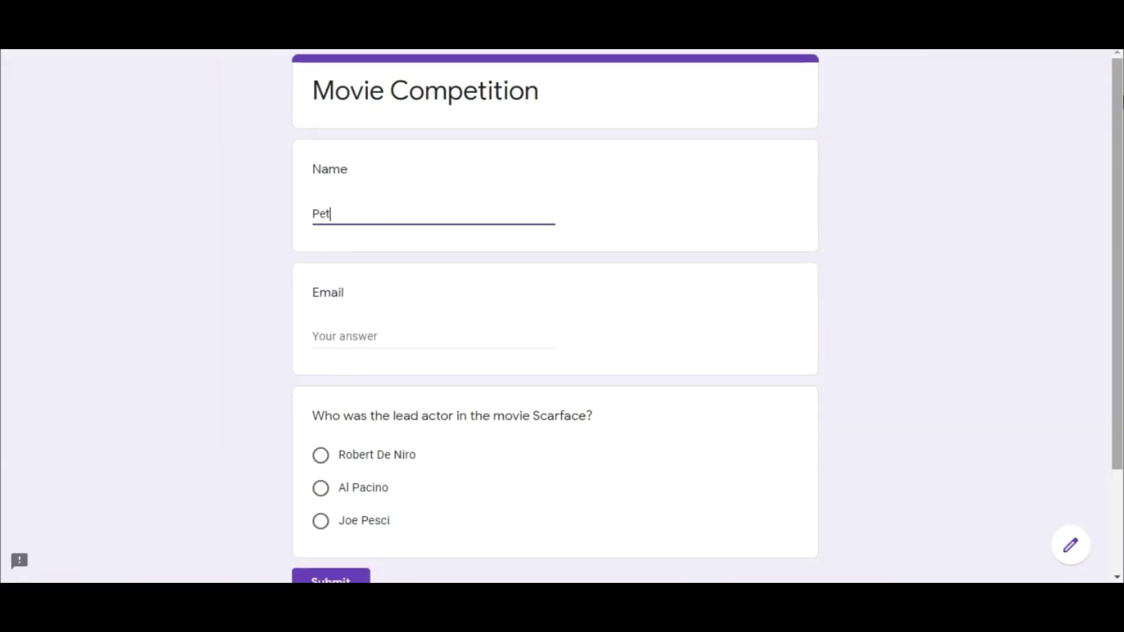
left_click(434, 336)
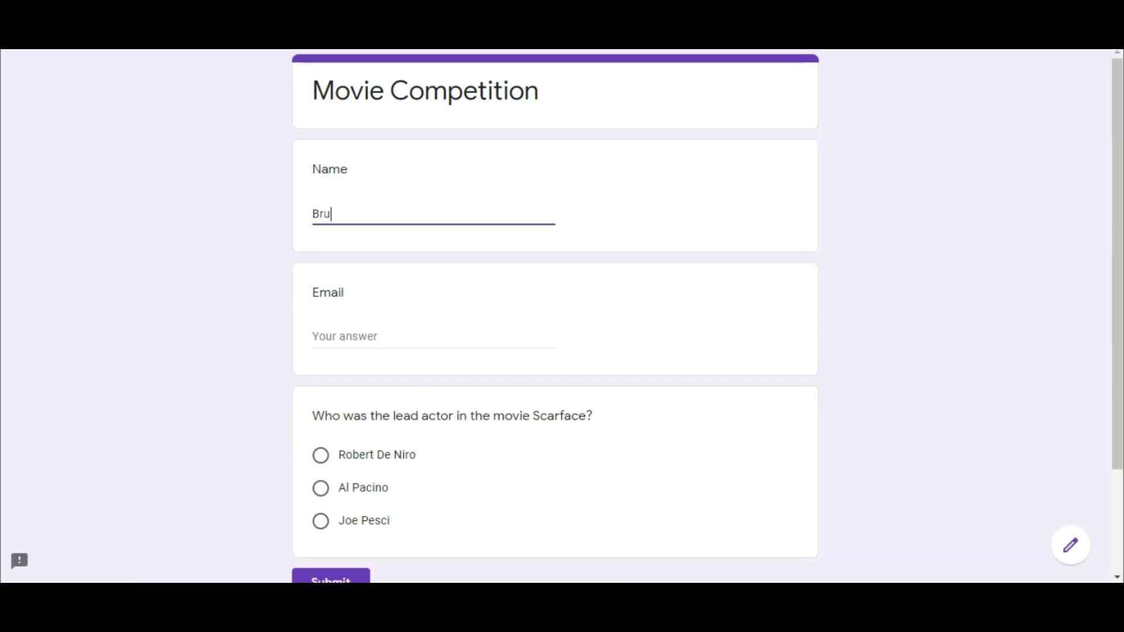
Step: Submit a second response with another e-mail address, choosing Robert De Niro for Scarface
key("Tab")
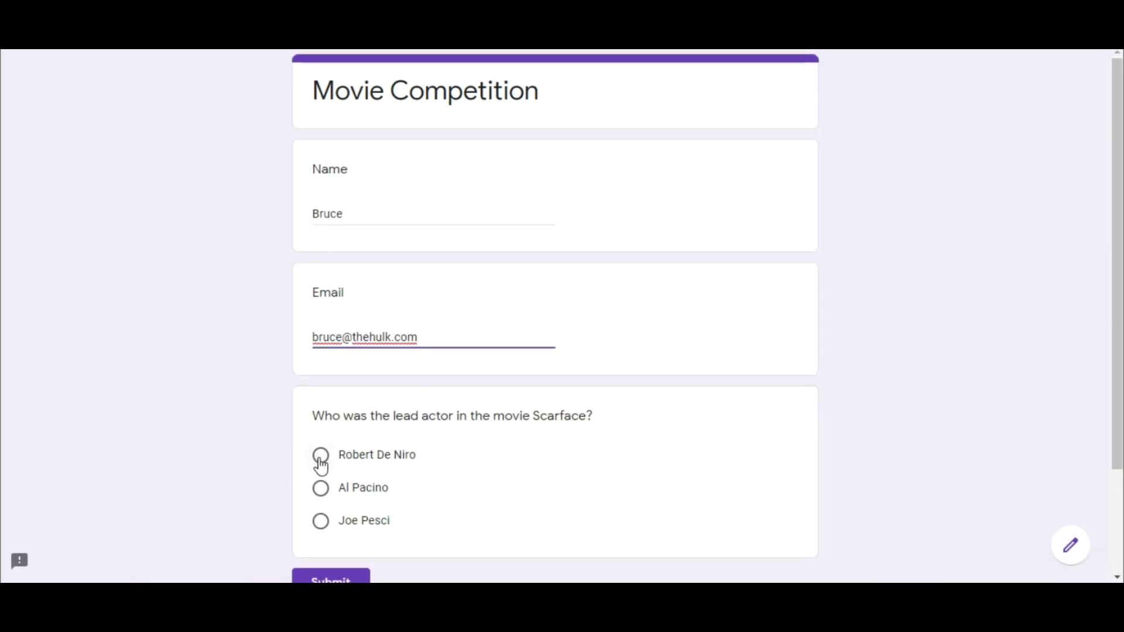
left_click(321, 455)
left_click(331, 579)
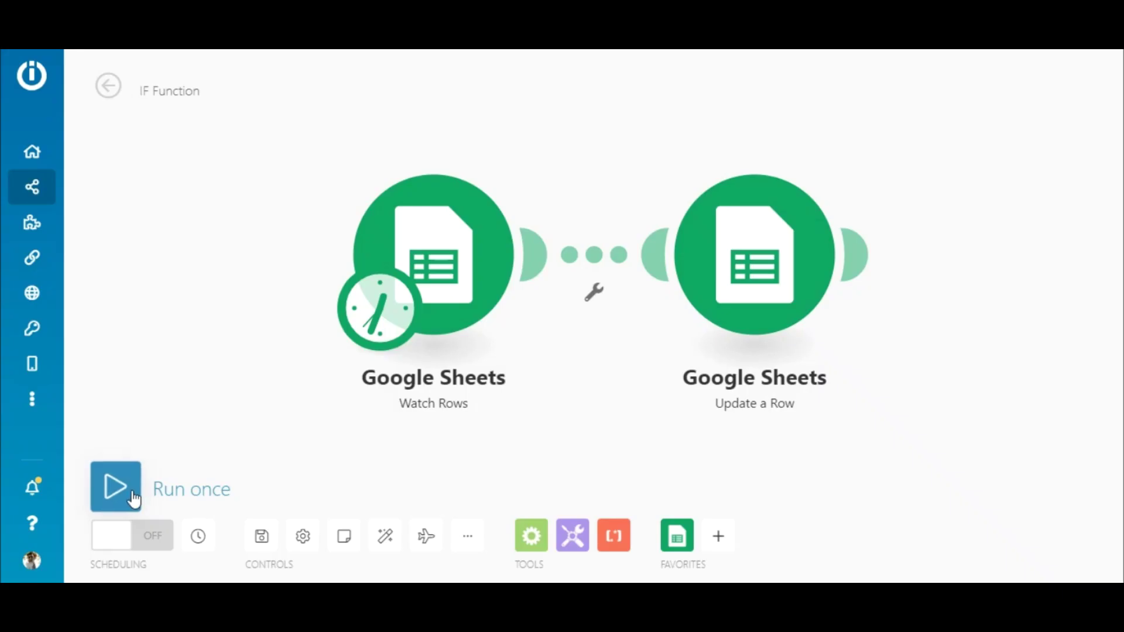
Step: Run the IF Function scenario once to process the new form responses
left_click(136, 498)
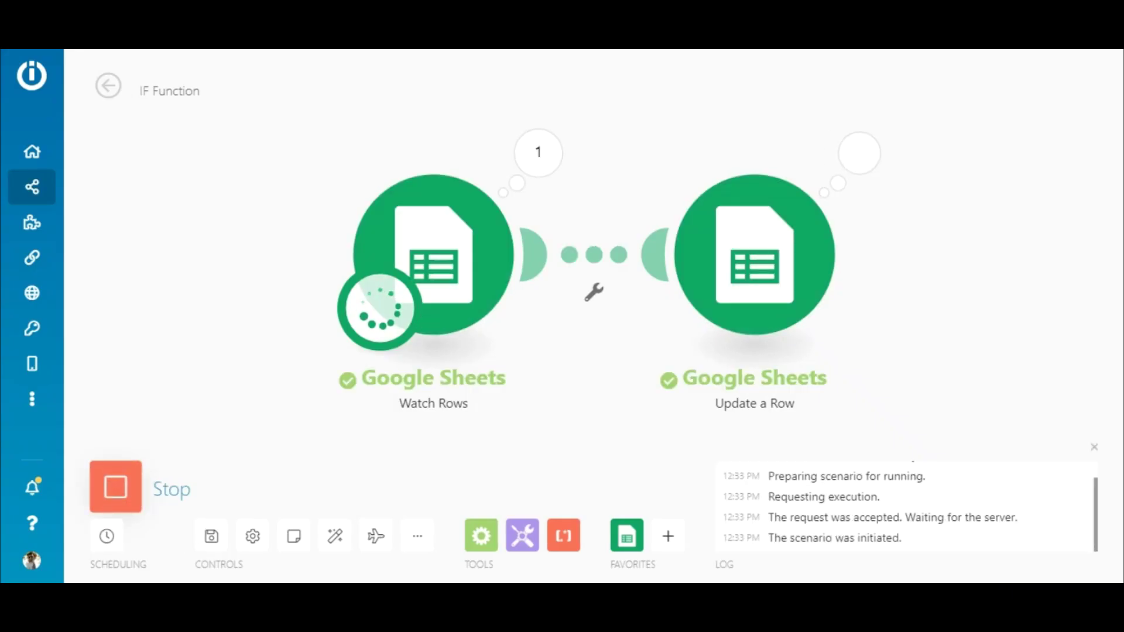